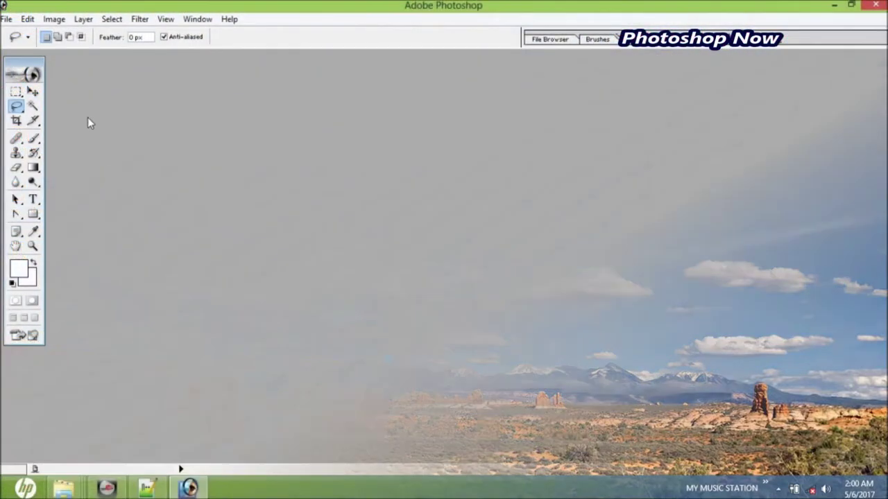
Open WP_20150330_10_24_39_Pro.jpg from the wallpapers folder.
click(5, 20)
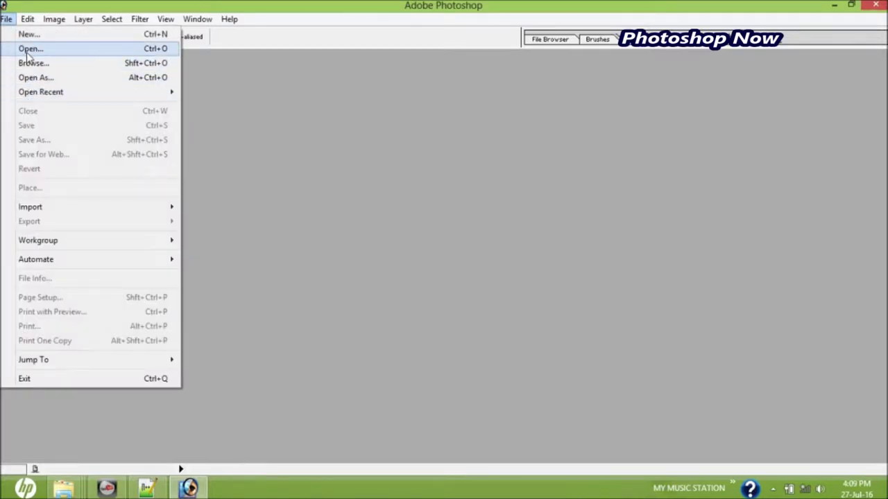
click(31, 48)
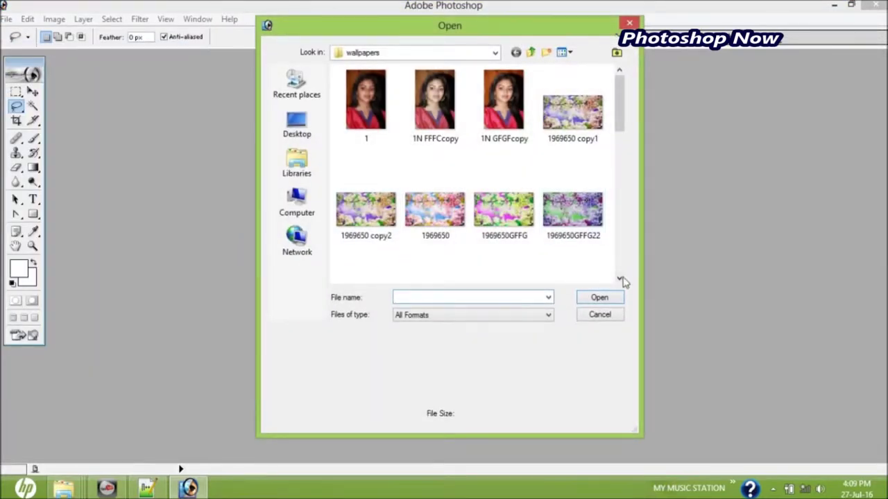
click(620, 279)
click(619, 279)
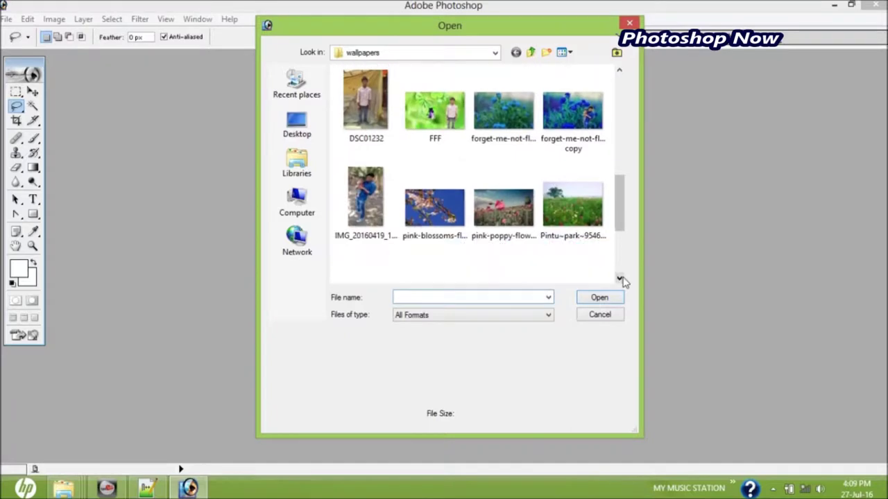
click(619, 279)
click(619, 279)
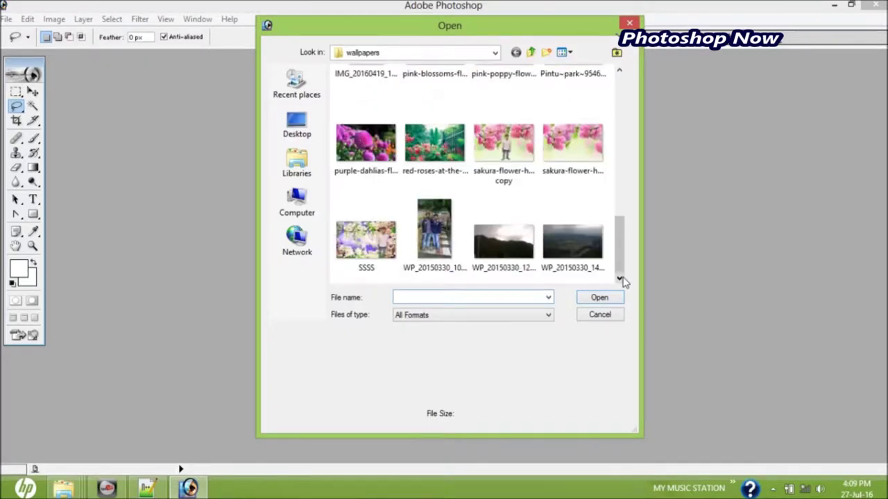
double_click(436, 246)
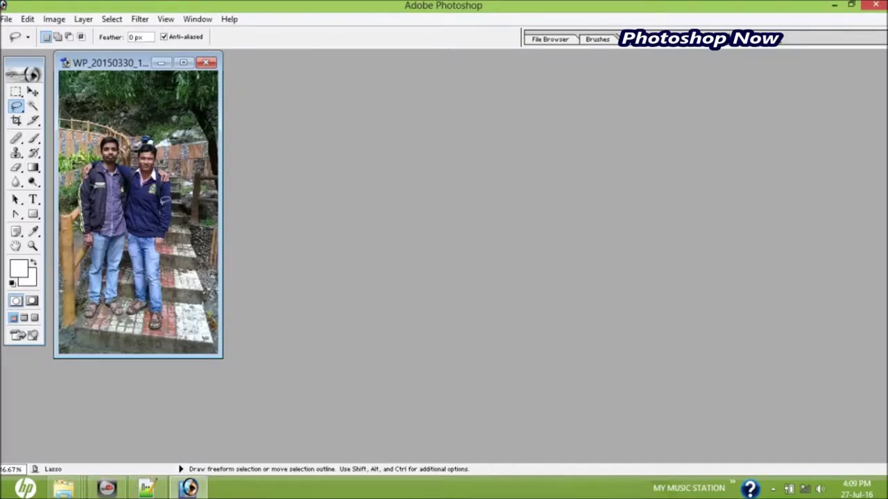
Maximize the photo's window and zoom in on the two men.
click(183, 65)
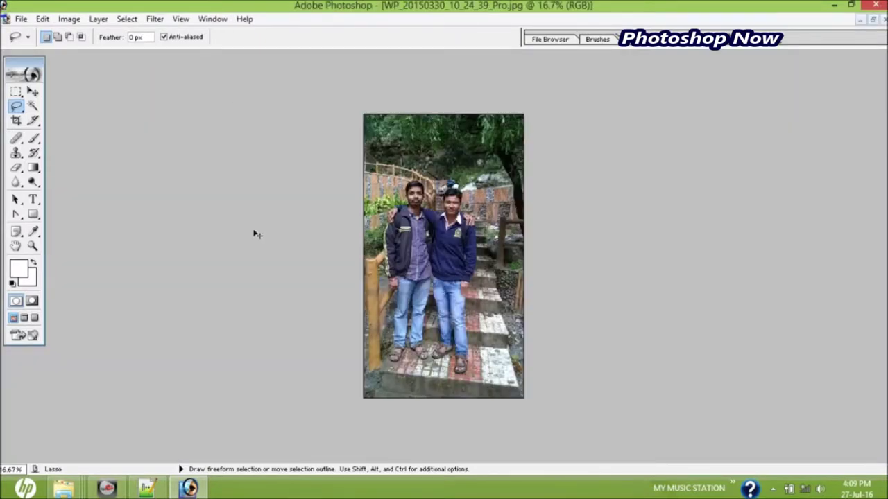
key(ctrl+plus)
key(ctrl+plus)
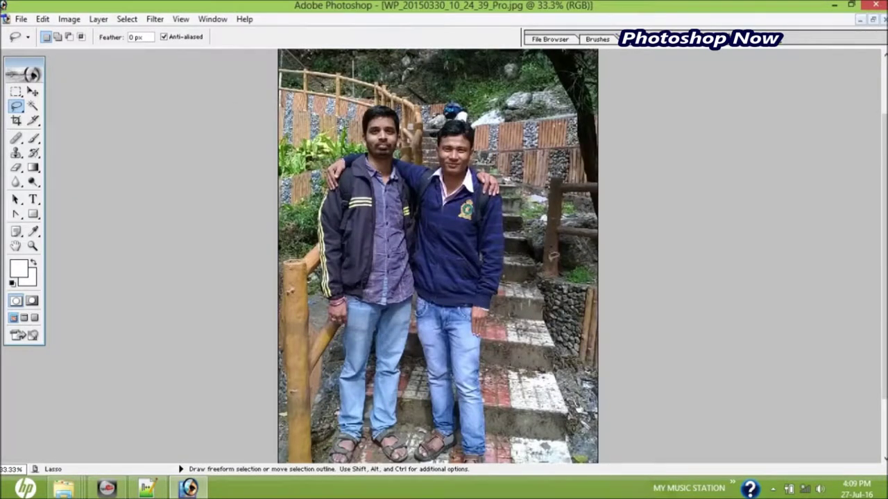
click(885, 459)
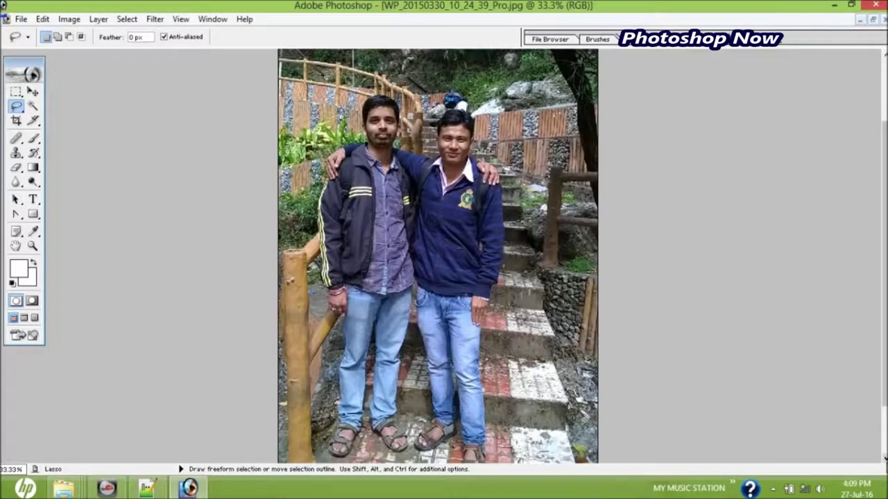
click(885, 459)
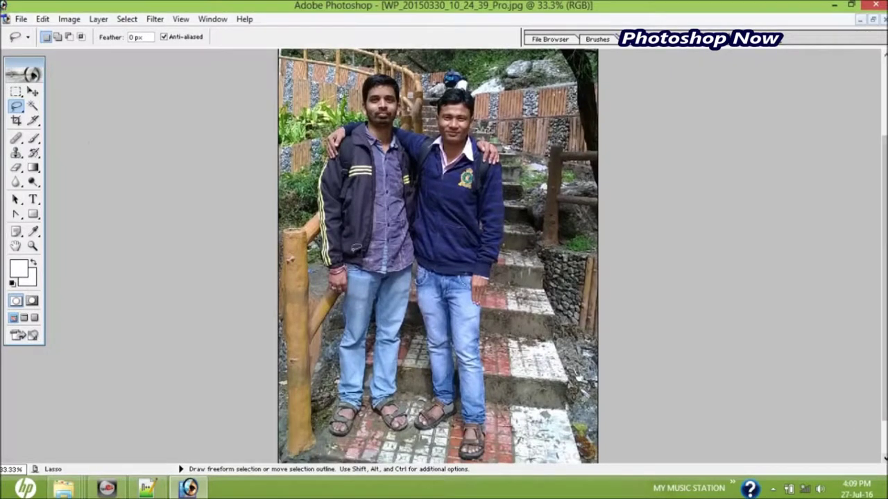
click(69, 19)
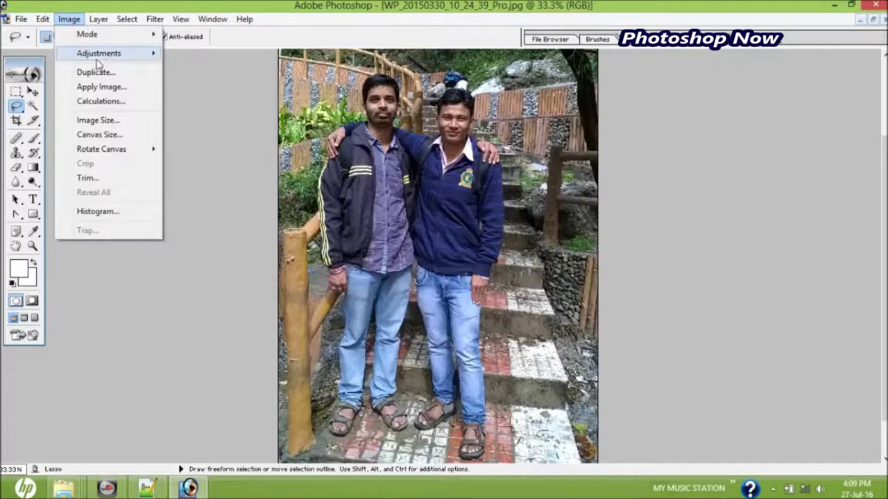
mouse_move(99, 53)
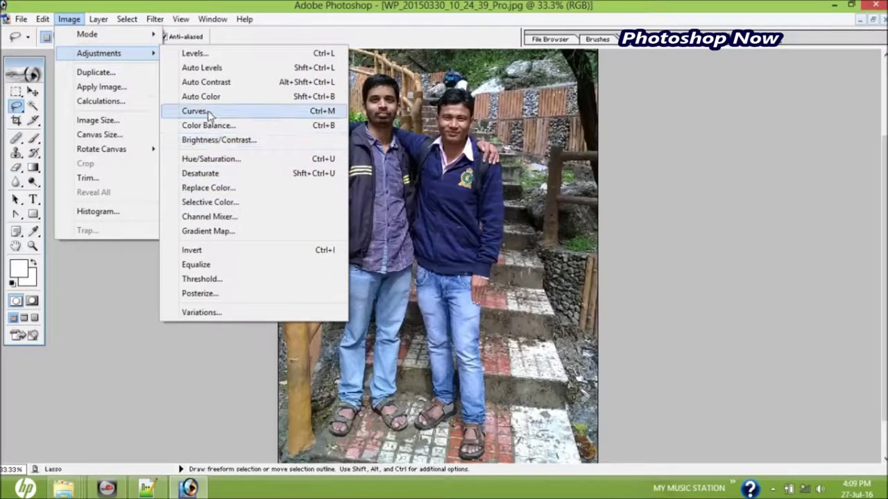
Brighten the photo with a Curves adjustment that lifts the midpoint slightly.
click(201, 111)
drag(736, 224, 733, 220)
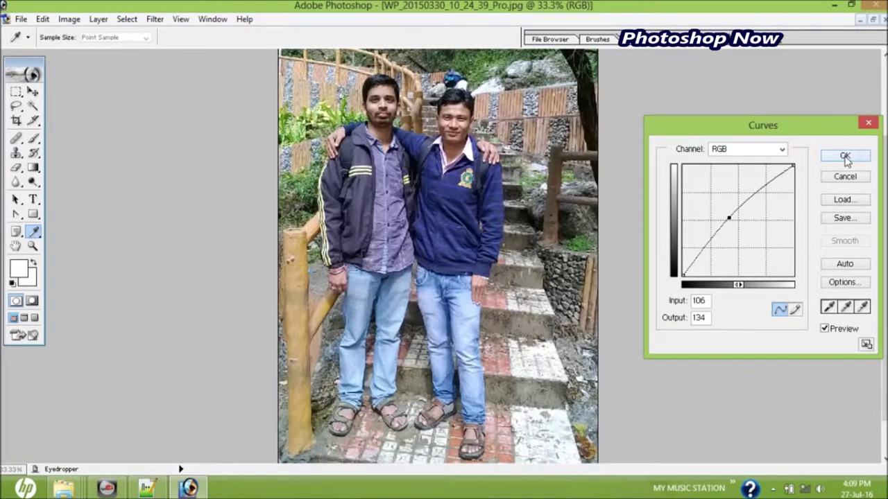
click(845, 156)
key(l)
click(69, 18)
mouse_move(98, 53)
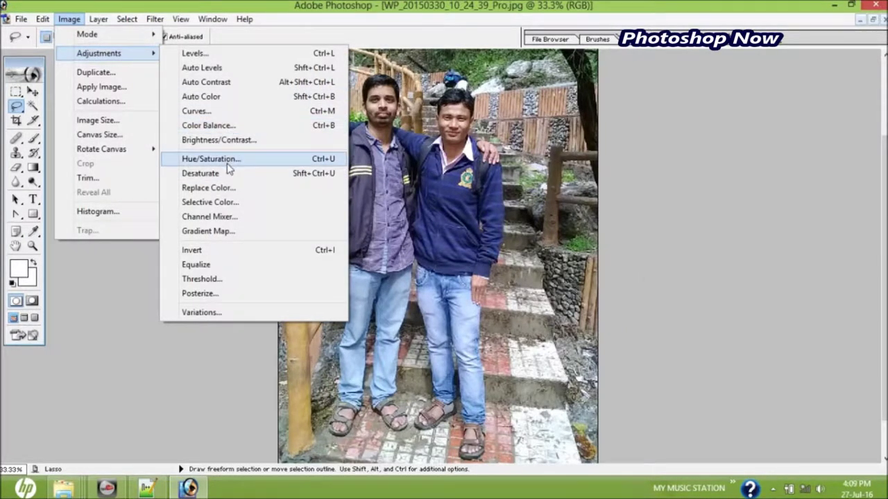
In Hue/Saturation, nudge the hue slightly and set Saturation +7 and Lightness +1.
click(226, 161)
mouse_move(278, 112)
mouse_down()
mouse_move(719, 119)
mouse_move(678, 123)
mouse_up()
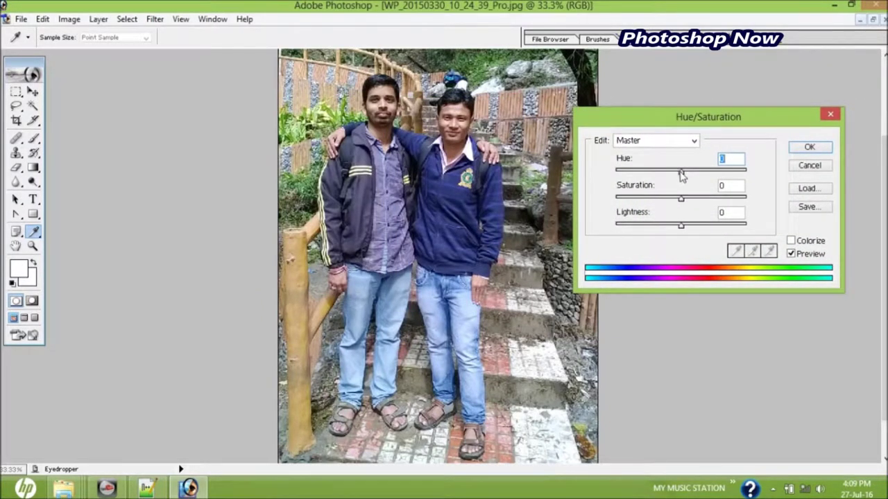
drag(681, 172, 683, 171)
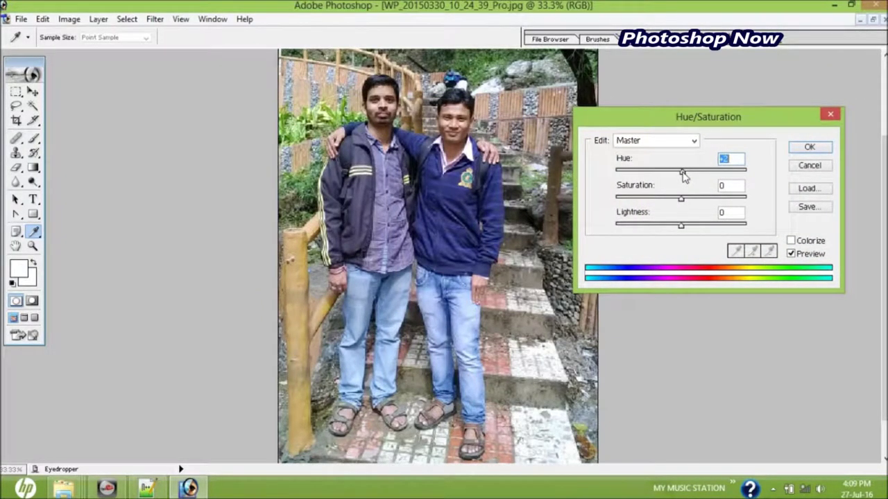
drag(683, 175, 676, 178)
key(Return)
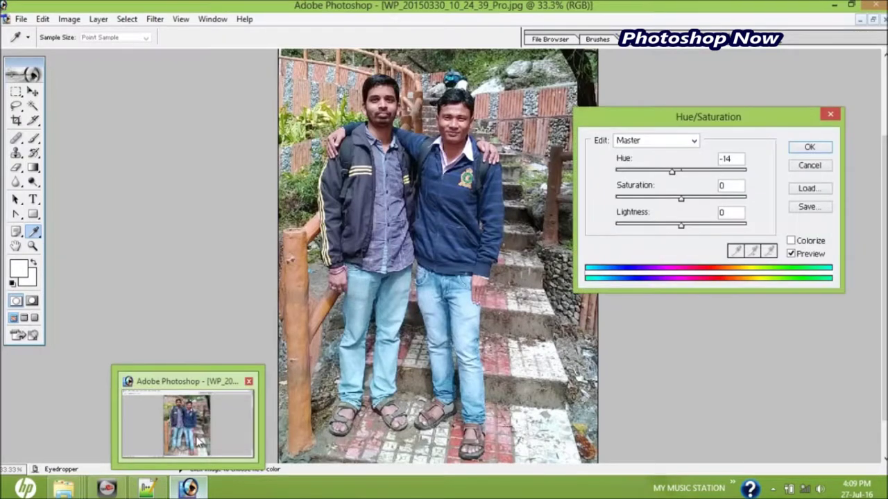
drag(672, 172, 685, 176)
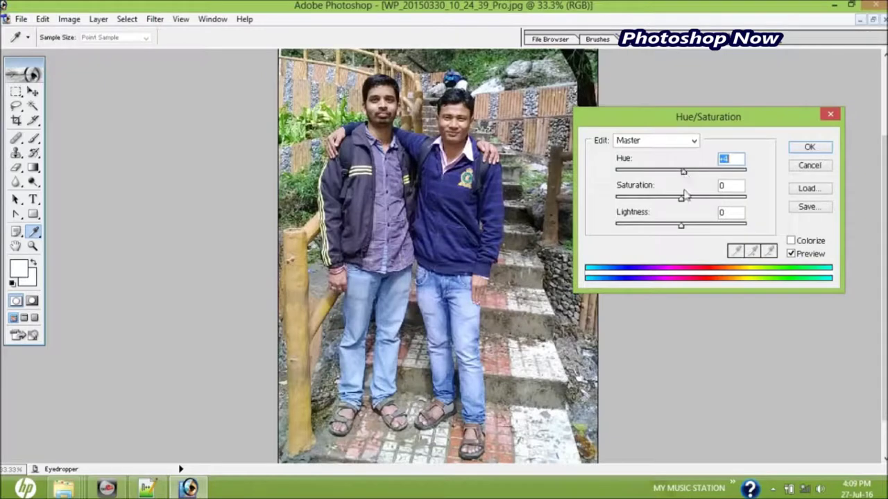
click(681, 198)
drag(681, 201, 686, 201)
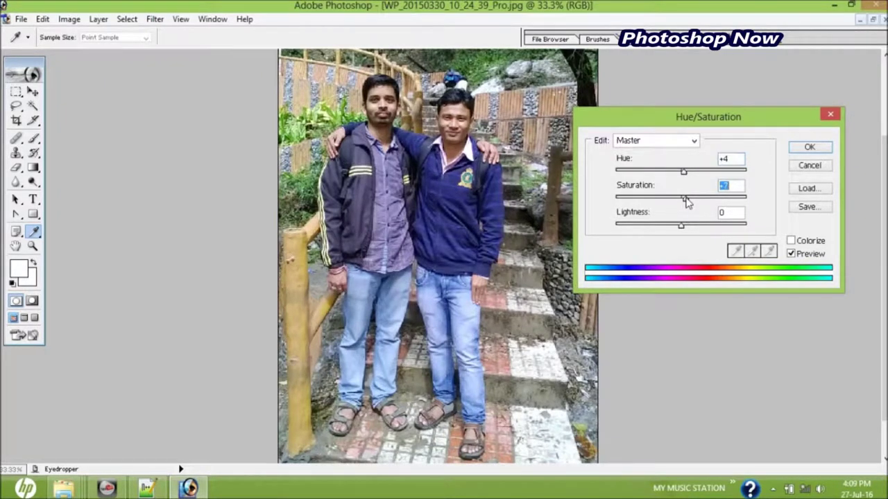
click(681, 227)
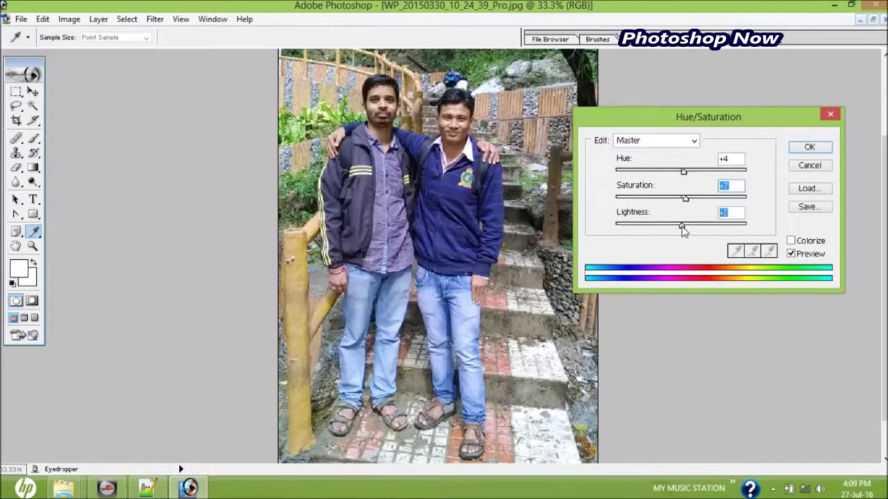
click(684, 173)
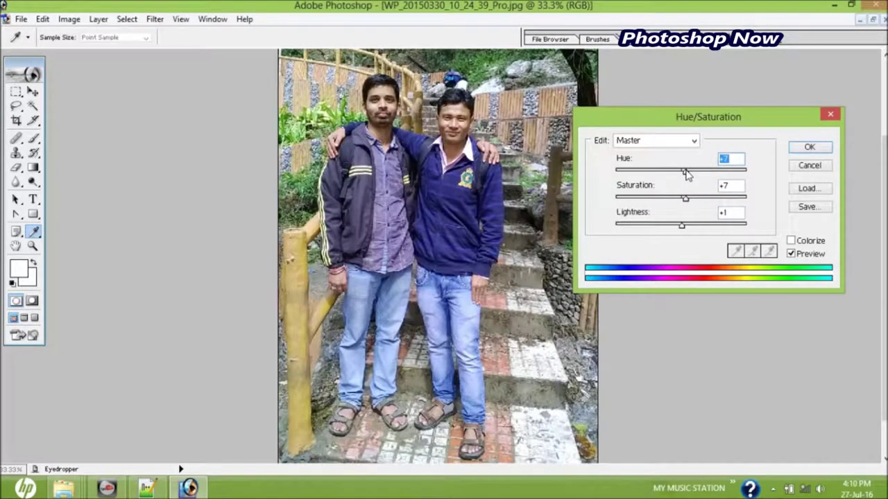
click(807, 147)
key(l)
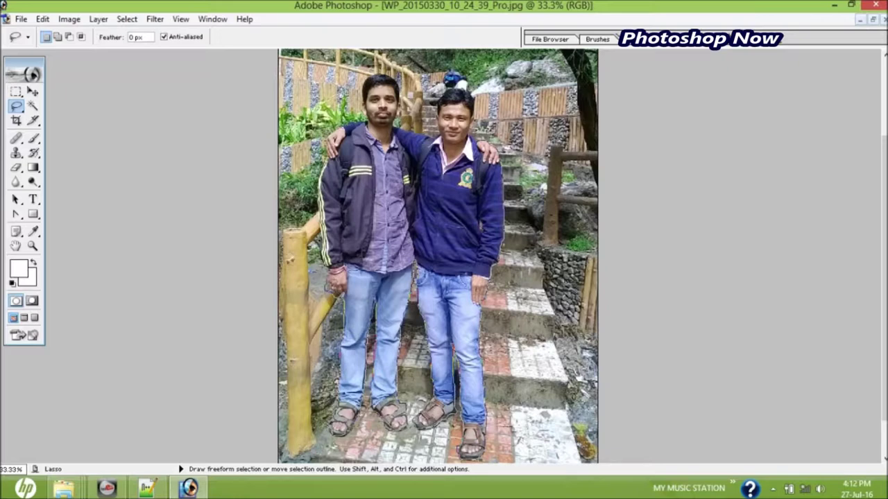
Lasso around the first man's jacket, face and hair and the second man's head, closing the outline.
mouse_move(324, 246)
mouse_down()
mouse_move(333, 138)
mouse_move(377, 122)
mouse_up()
mouse_move(369, 112)
mouse_down()
mouse_move(372, 77)
mouse_move(391, 78)
mouse_up()
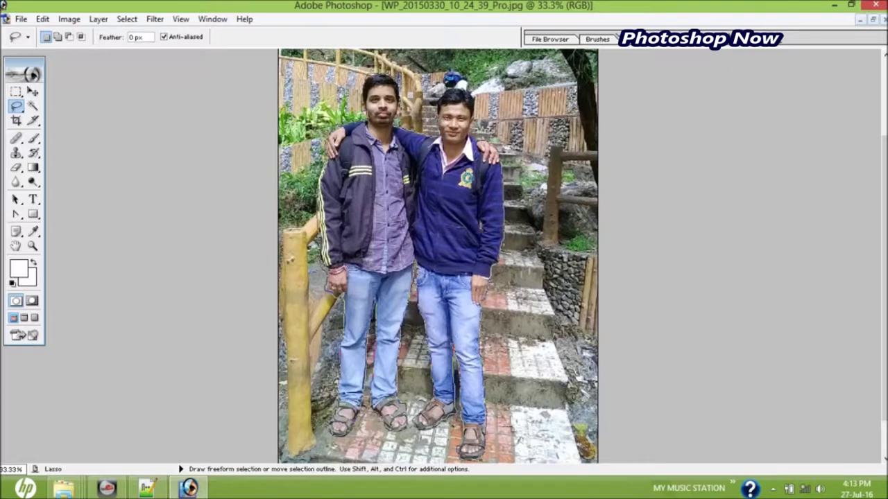
mouse_move(448, 99)
mouse_down()
mouse_move(470, 94)
mouse_move(481, 120)
mouse_up()
drag(350, 104, 361, 76)
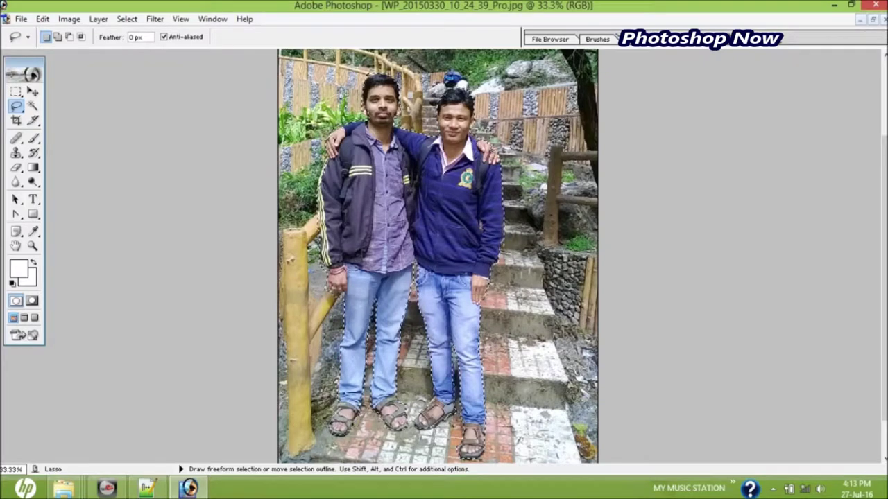
Feather the selection around the two men by 40 pixels.
right_click(467, 183)
click(500, 219)
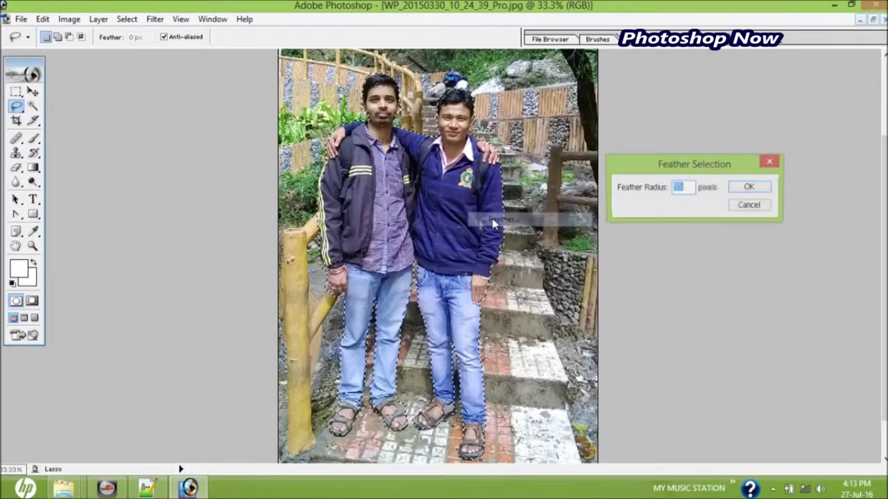
key(Return)
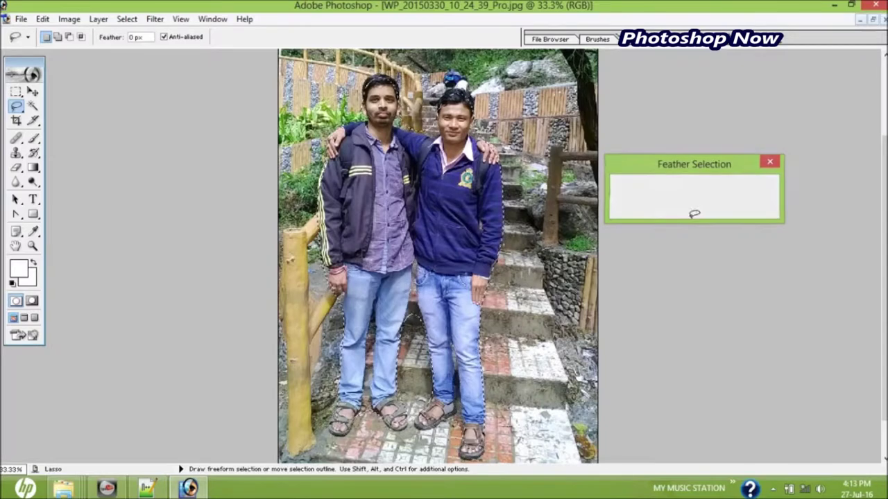
right_click(448, 215)
click(489, 253)
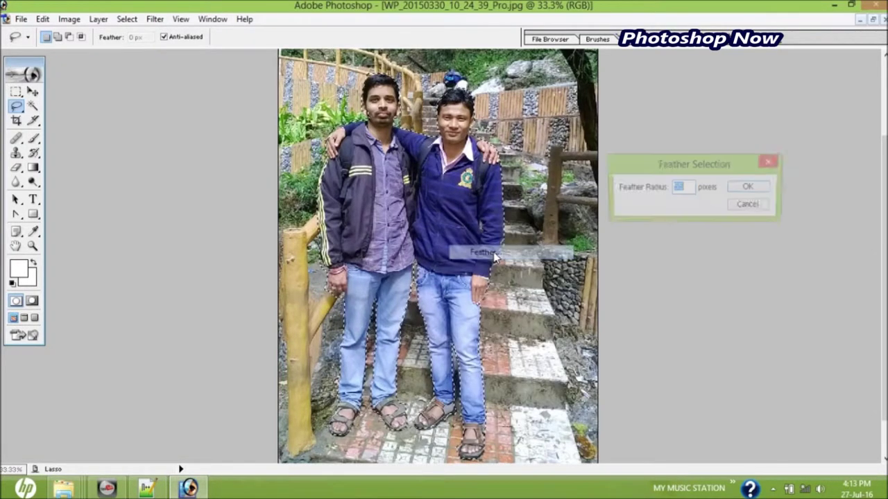
key(BackSpace)
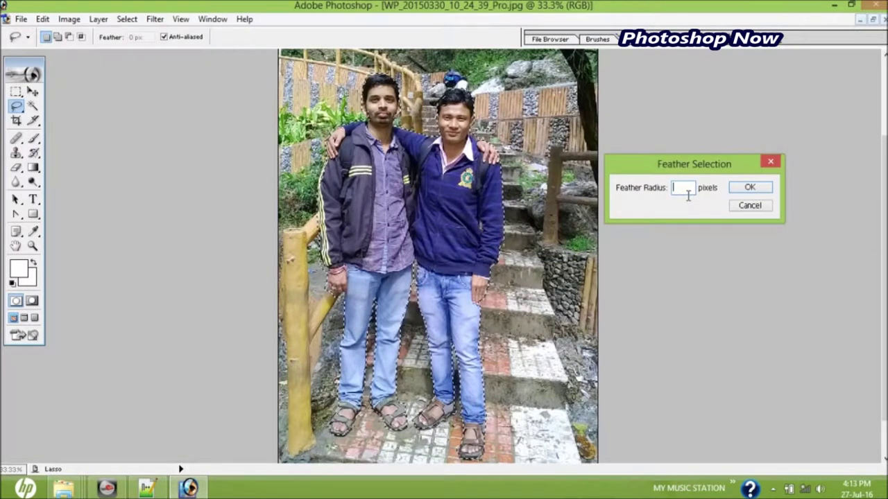
text(40)
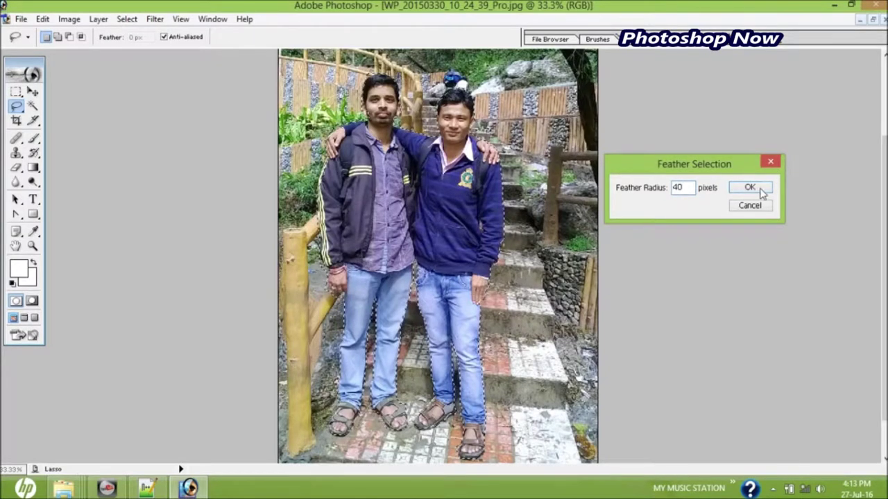
click(749, 187)
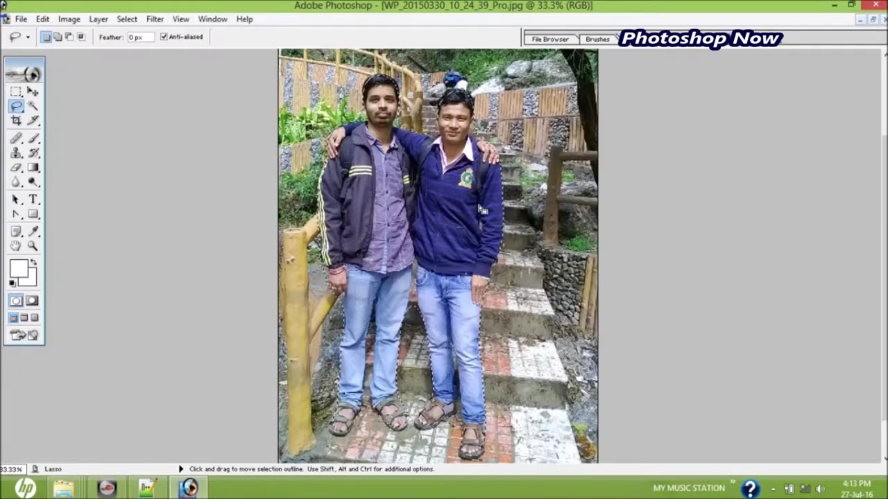
Change the selection's feather radius to 35 pixels.
right_click(478, 205)
click(519, 242)
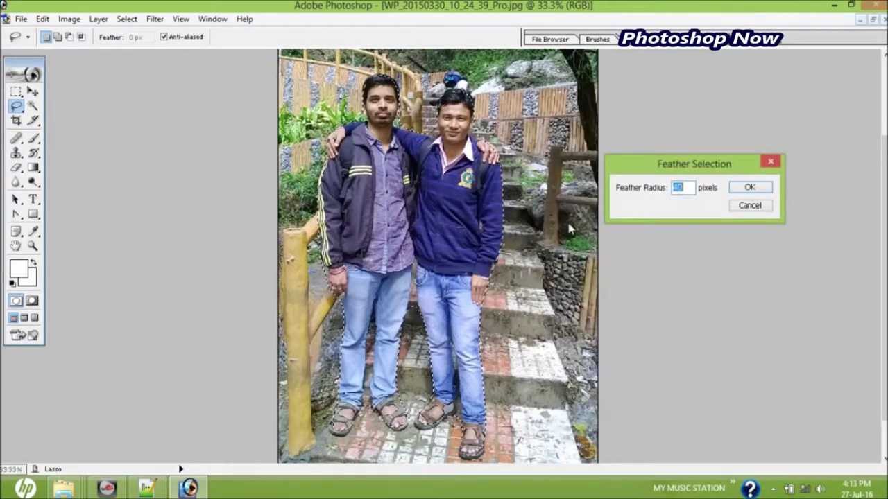
click(681, 189)
key(BackSpace)
key(BackSpace)
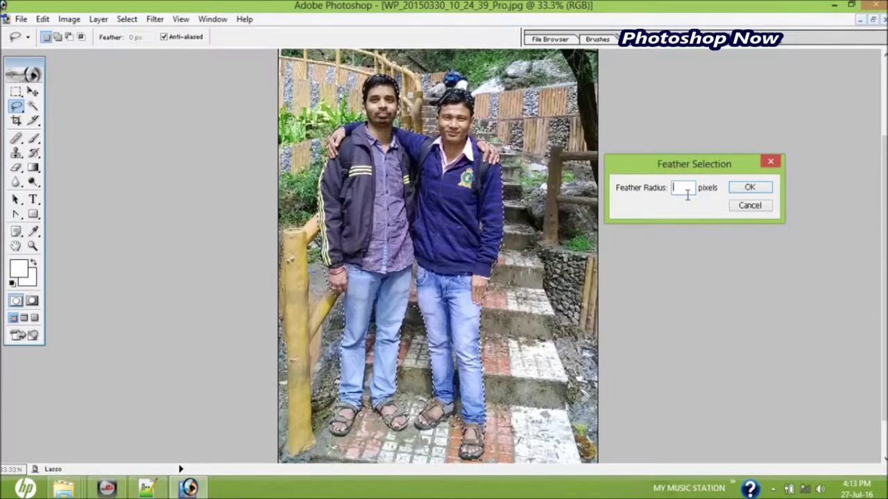
text(35)
click(748, 189)
key(super+c)
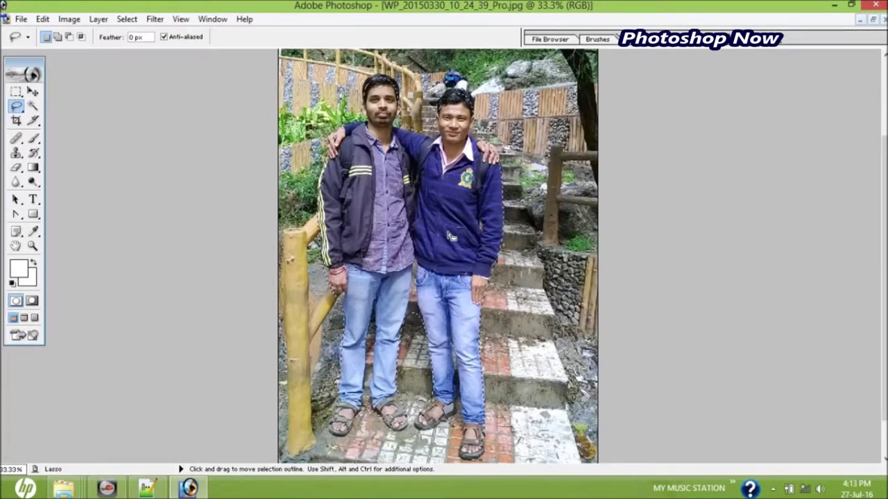
click(46, 20)
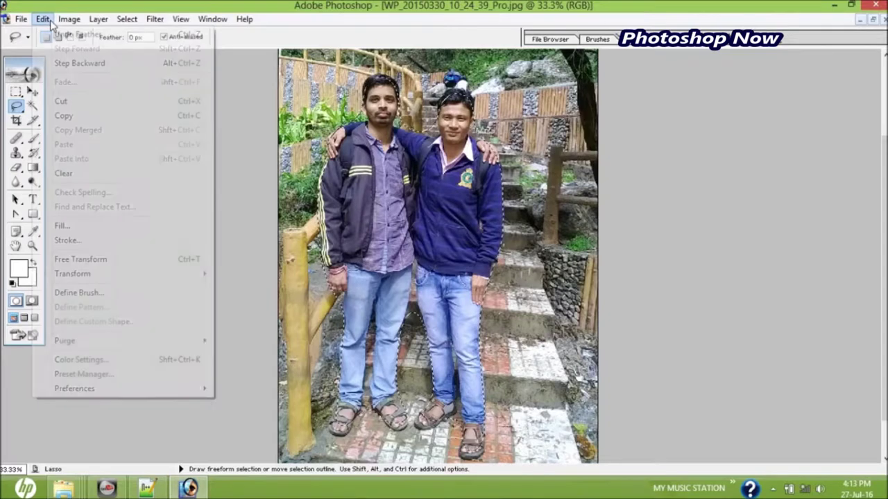
Undo the last step and open the Pintu~park flower-field photo.
click(61, 63)
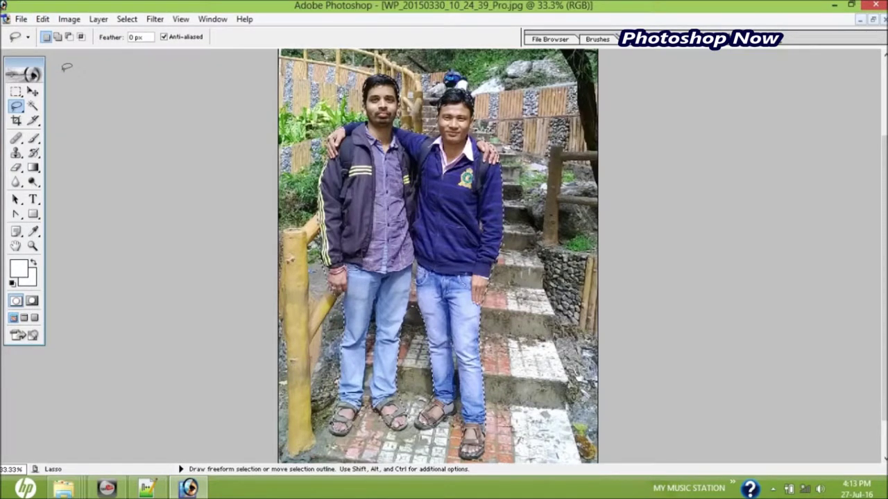
click(21, 19)
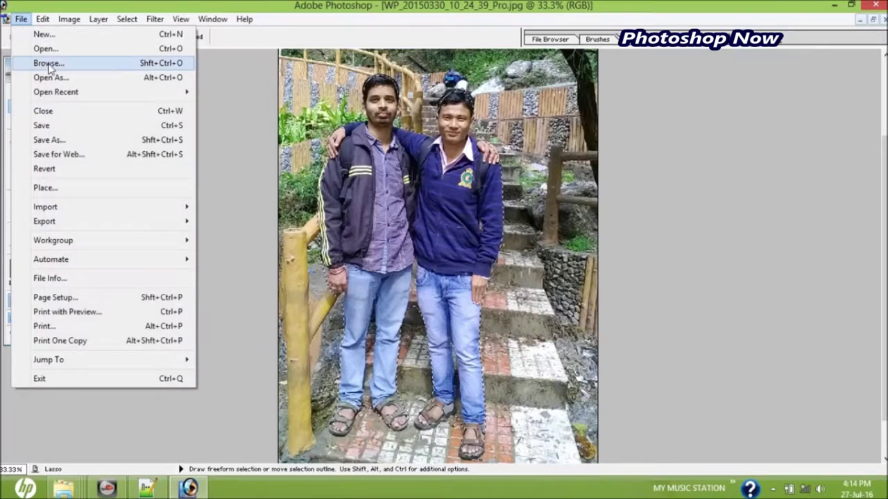
click(45, 50)
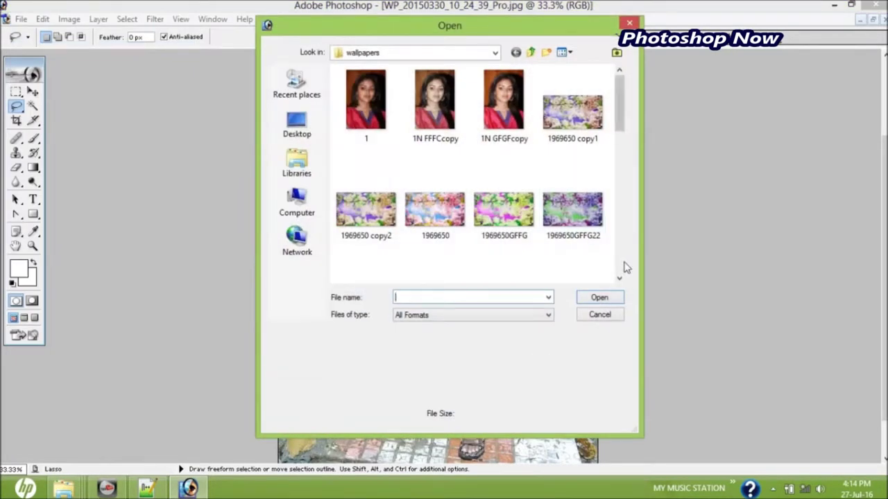
click(619, 278)
click(619, 278)
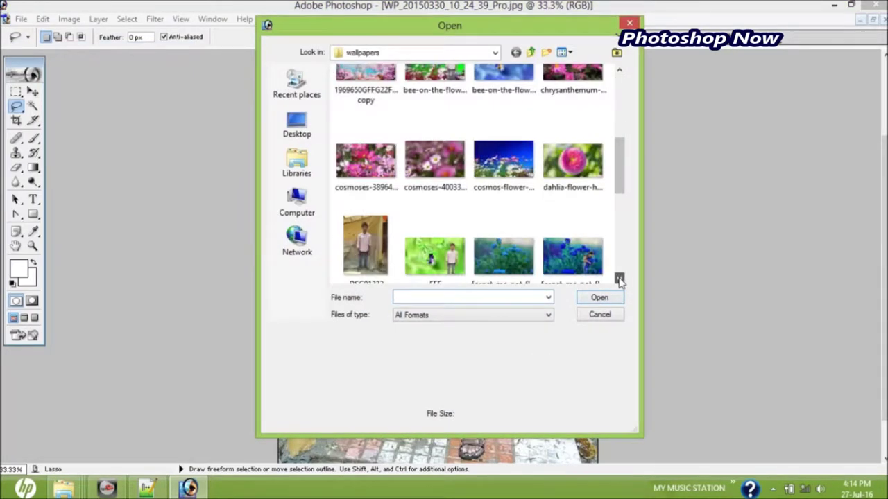
click(620, 278)
click(619, 278)
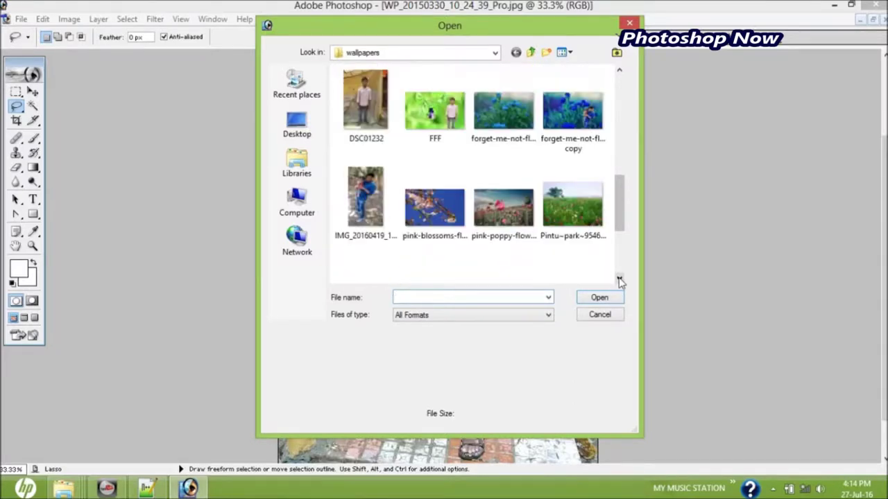
click(619, 278)
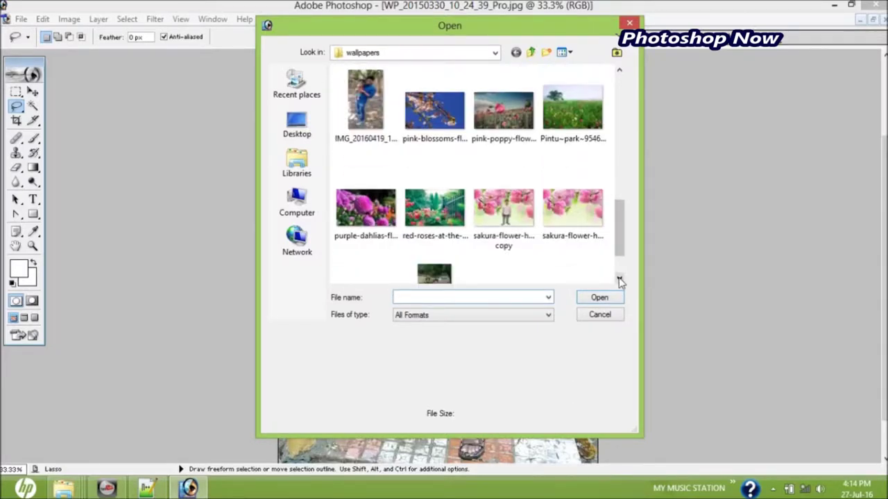
click(619, 278)
click(619, 278)
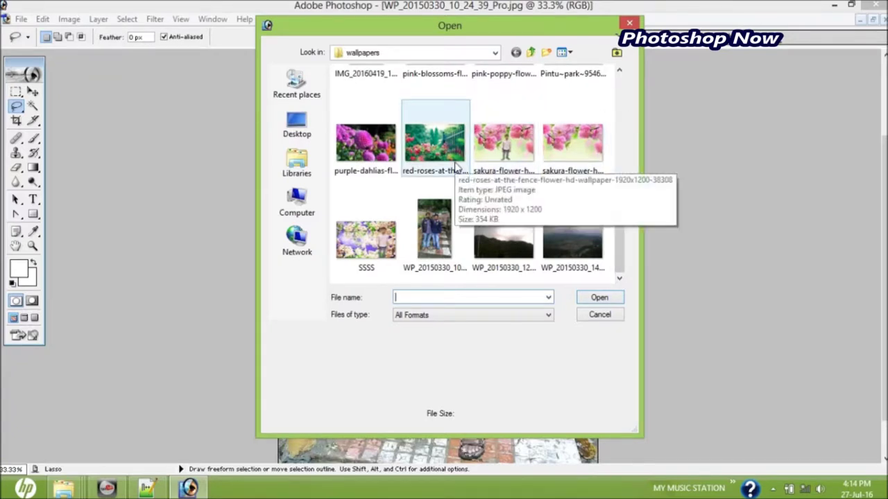
click(619, 70)
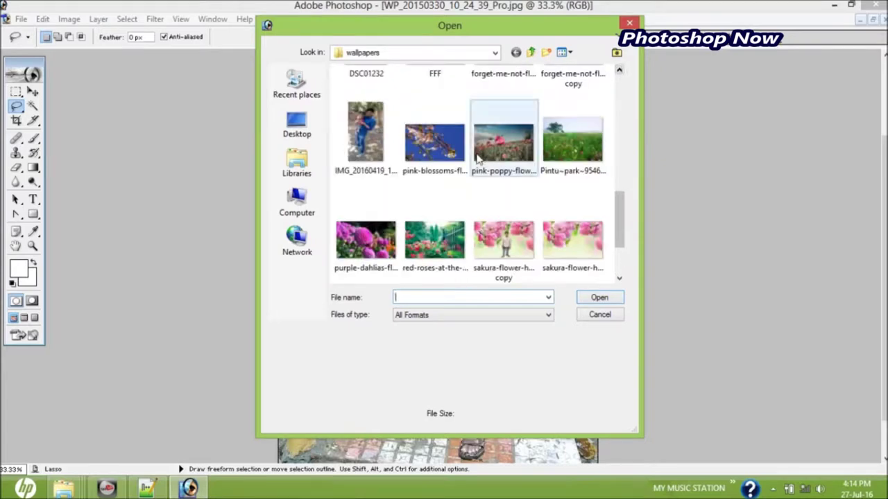
double_click(579, 157)
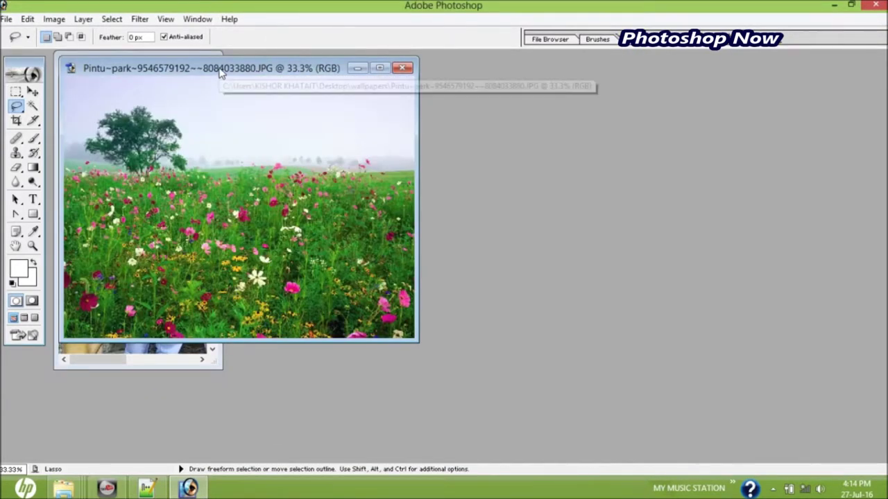
Arrange both windows and drag the feathered men into the flower field with the Move tool.
mouse_move(221, 72)
mouse_down()
mouse_move(485, 124)
mouse_move(518, 94)
mouse_up()
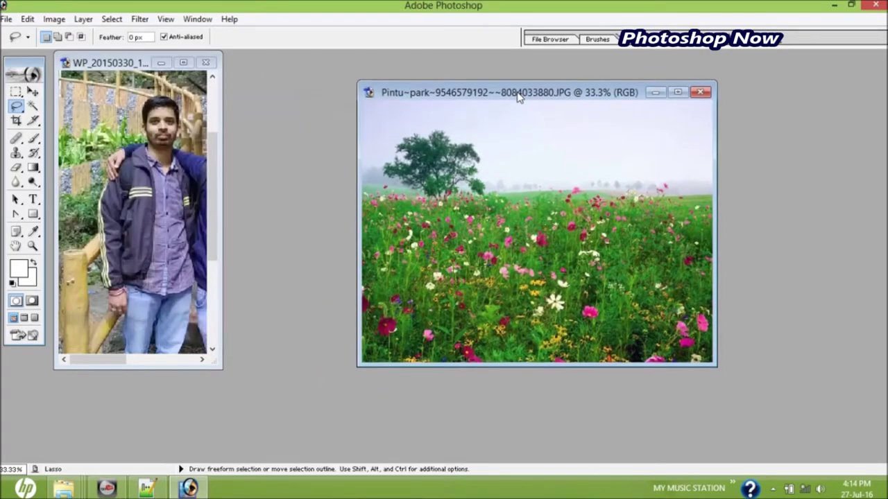
click(162, 211)
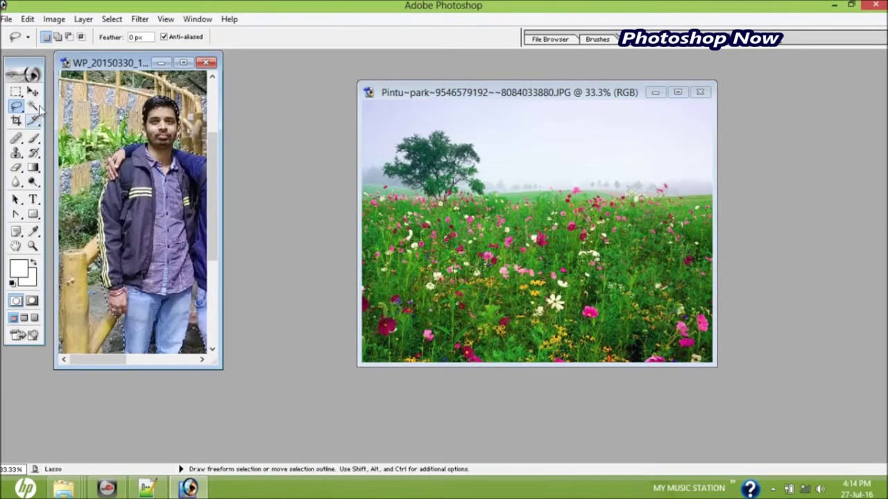
key(v)
drag(162, 216, 577, 277)
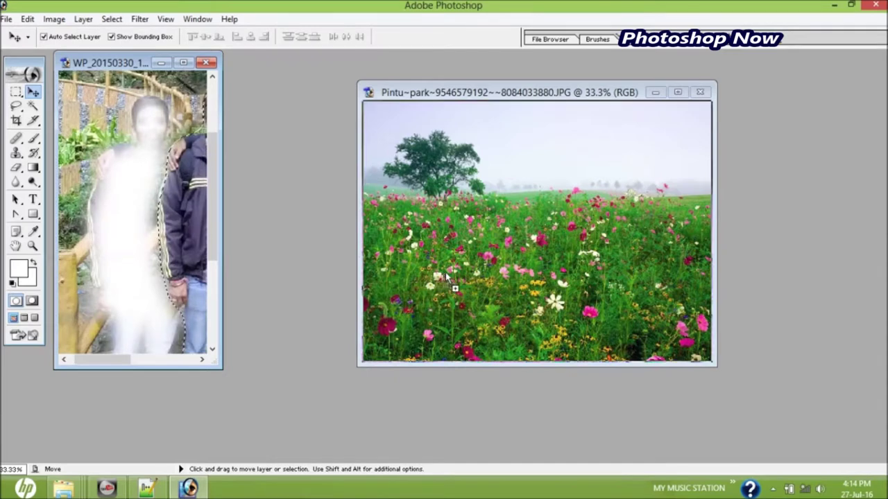
Maximize the field document, then shrink the two men and move them toward the lower right.
click(678, 93)
drag(517, 244, 452, 233)
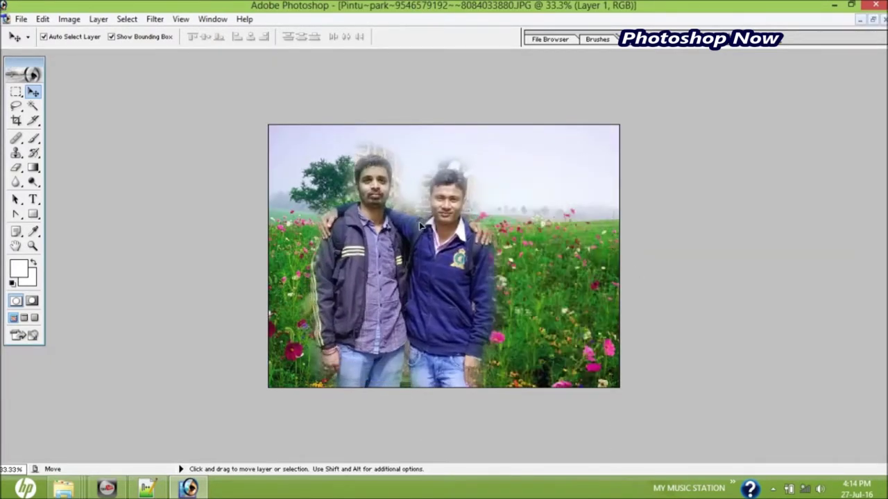
drag(455, 147, 477, 226)
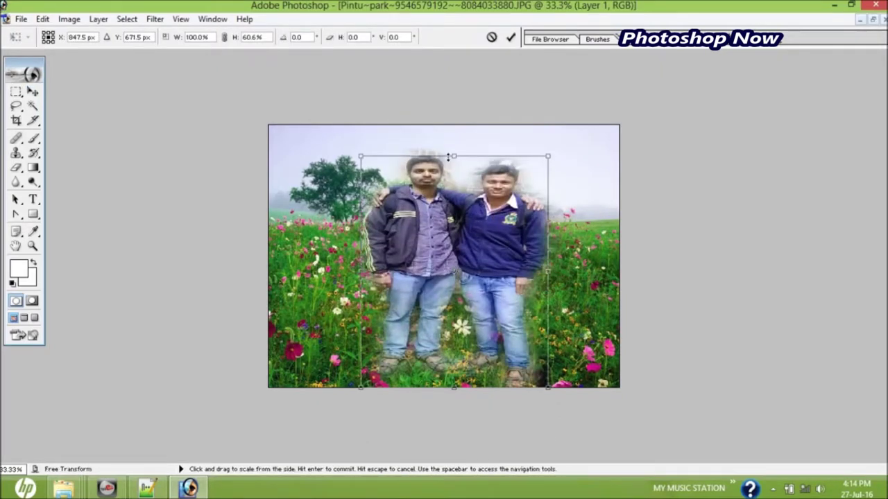
drag(455, 157, 454, 219)
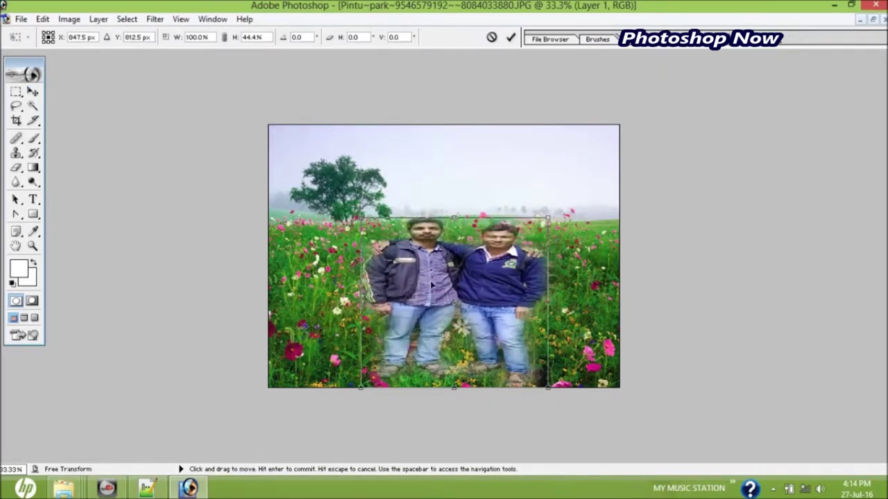
drag(361, 303, 459, 303)
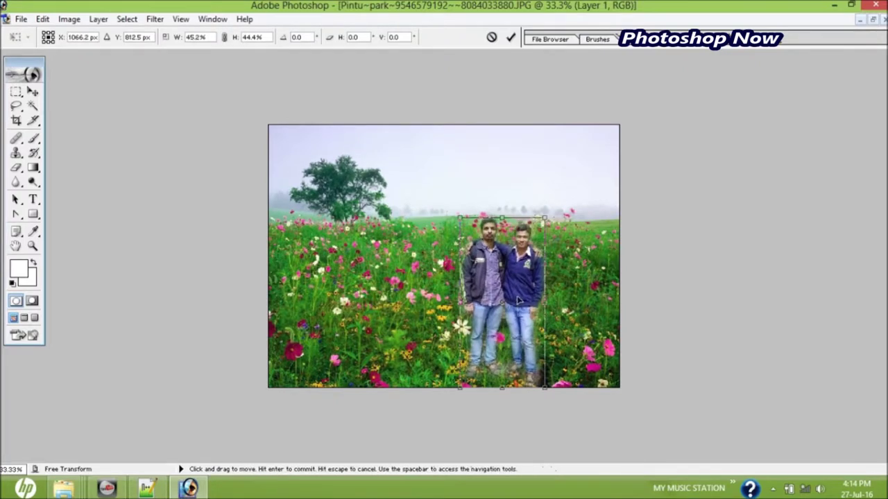
drag(521, 301, 559, 325)
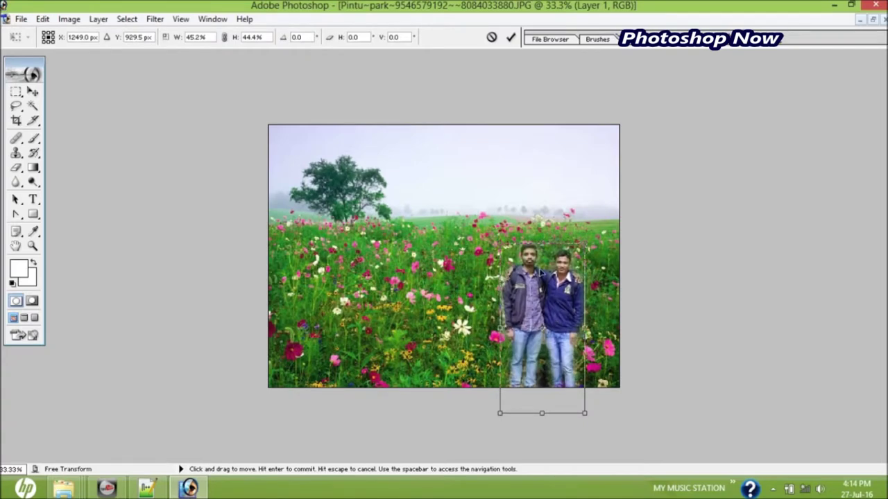
Fine-tune the men's height and width, nudge them down so their feet reach the bottom, and commit.
drag(542, 248, 540, 222)
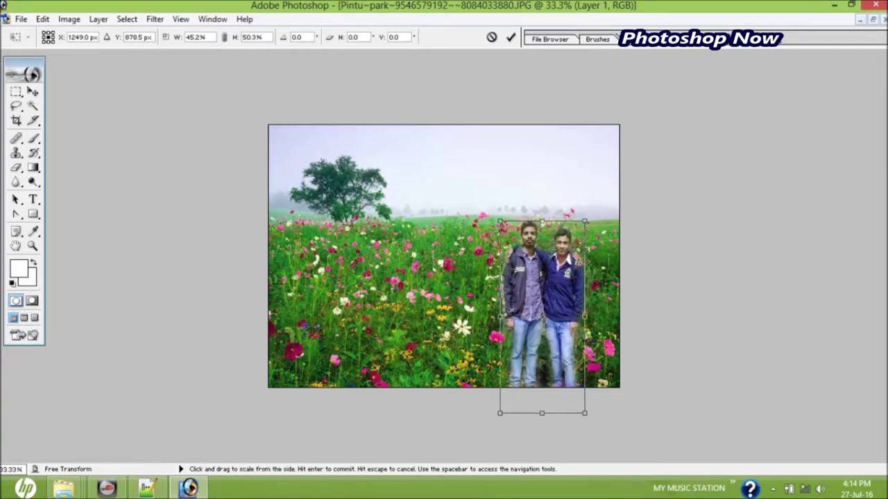
drag(499, 316, 488, 316)
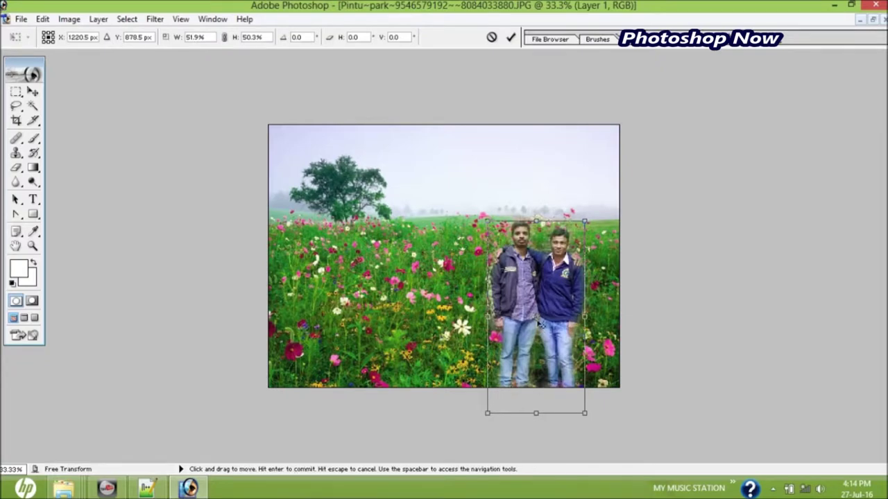
drag(535, 222, 535, 205)
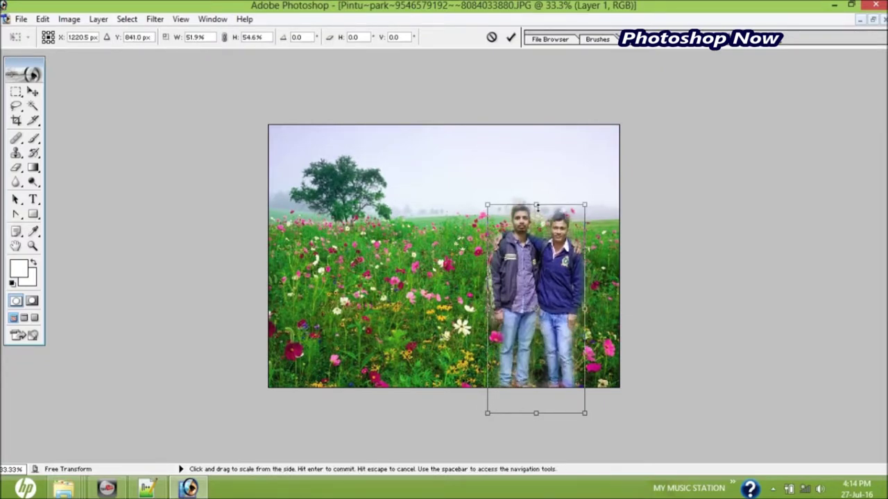
drag(488, 309, 476, 310)
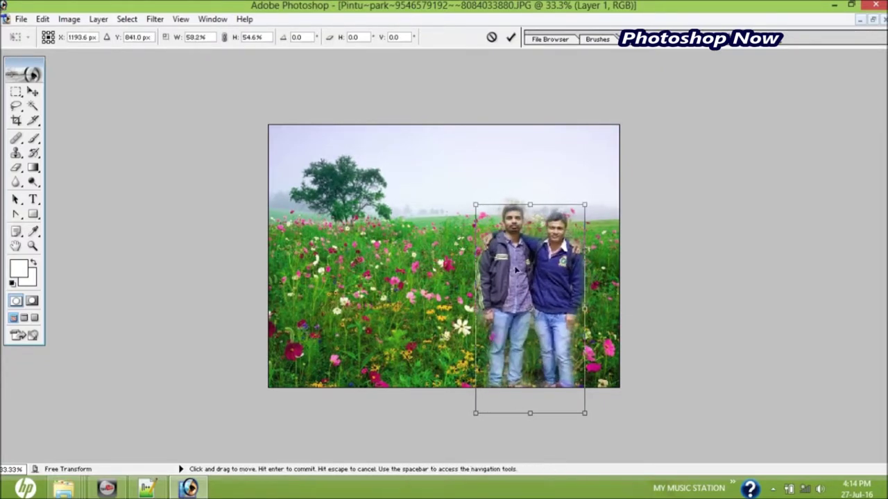
drag(529, 205, 529, 197)
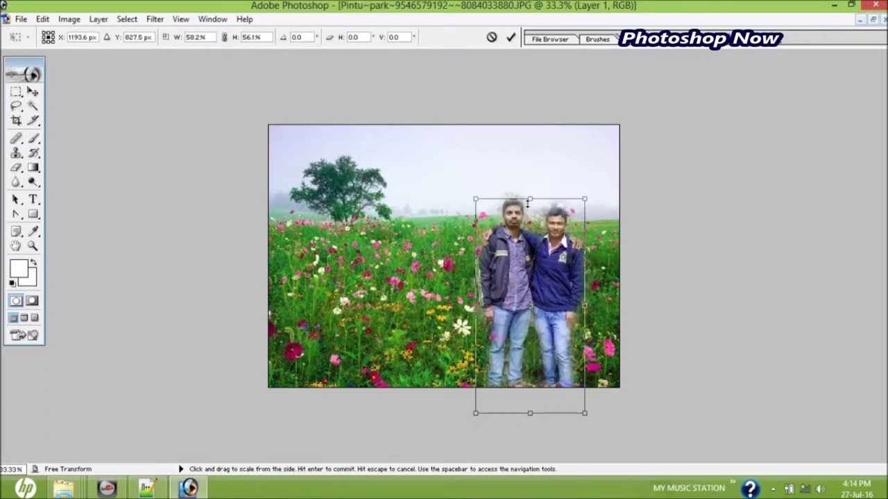
drag(541, 287, 542, 293)
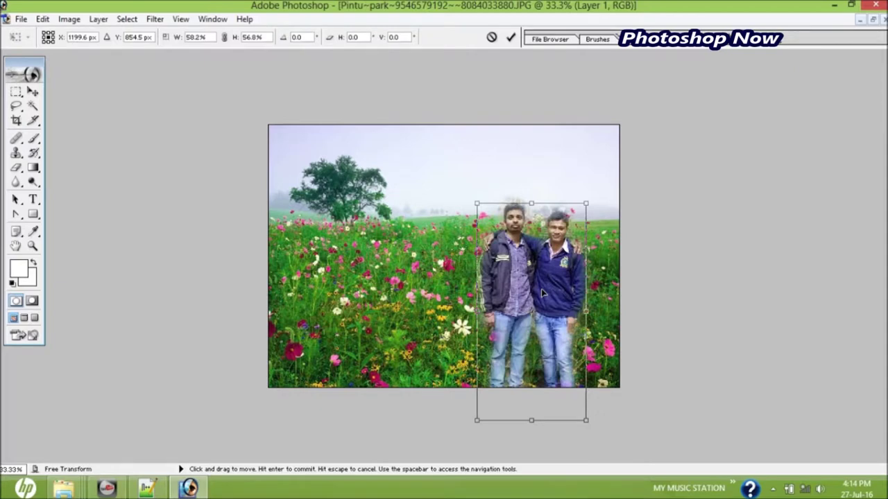
key(Return)
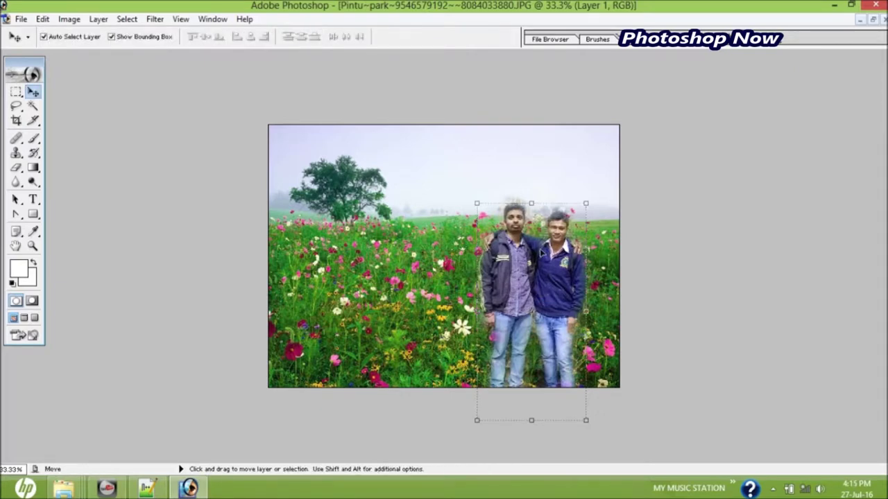
key(ctrl+t)
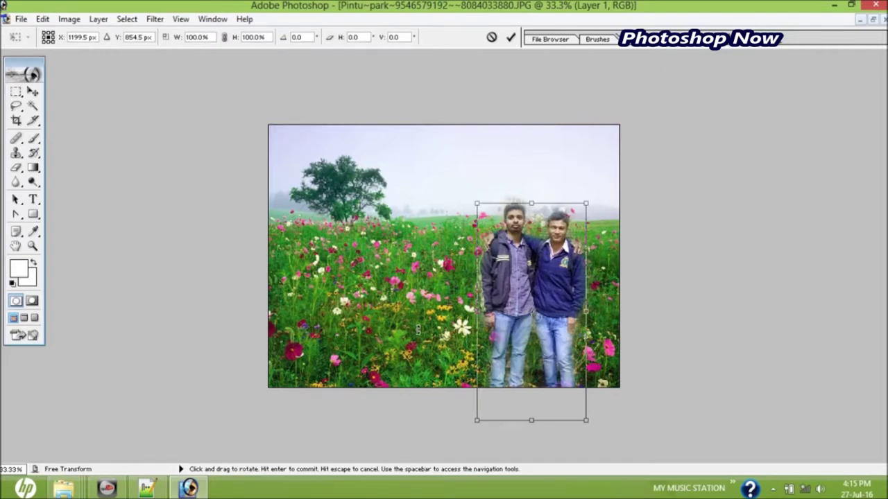
key(Return)
key(ctrl+e)
key(ctrl+plus)
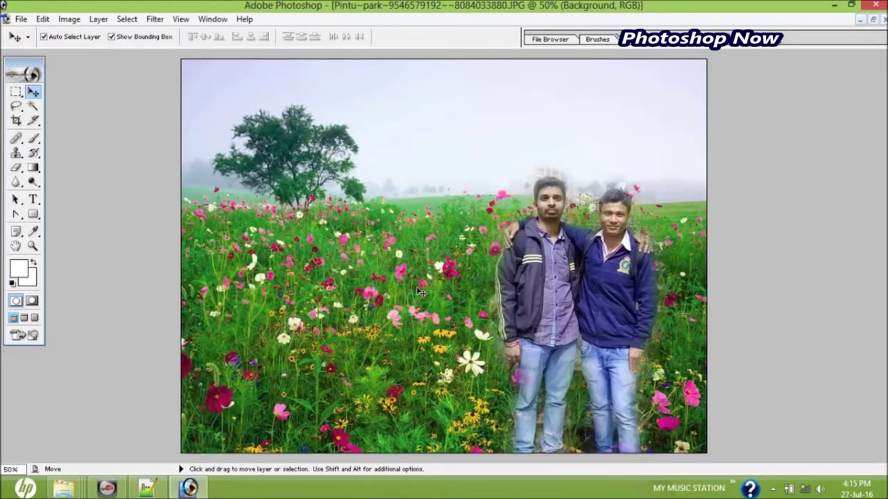
Shift the Background's hue to about +94, turning the foliage blue and flowers yellow.
key(ctrl+plus)
key(ctrl+plus)
key(ctrl+minus)
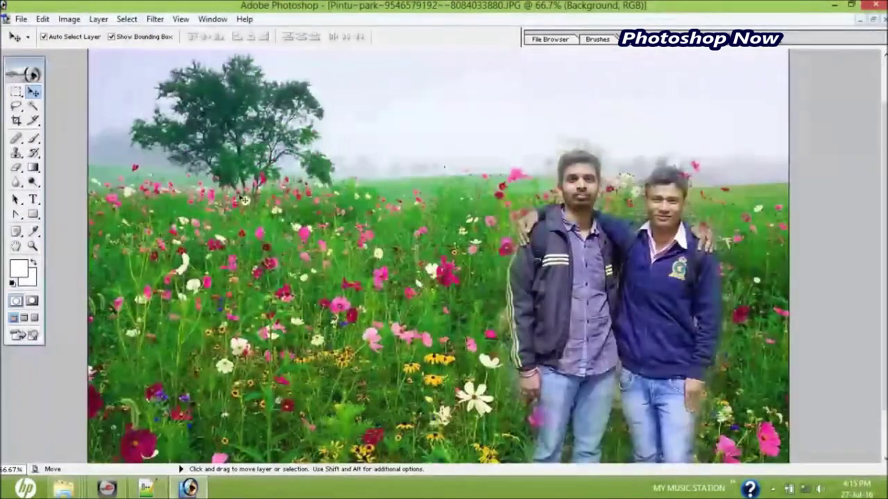
click(70, 20)
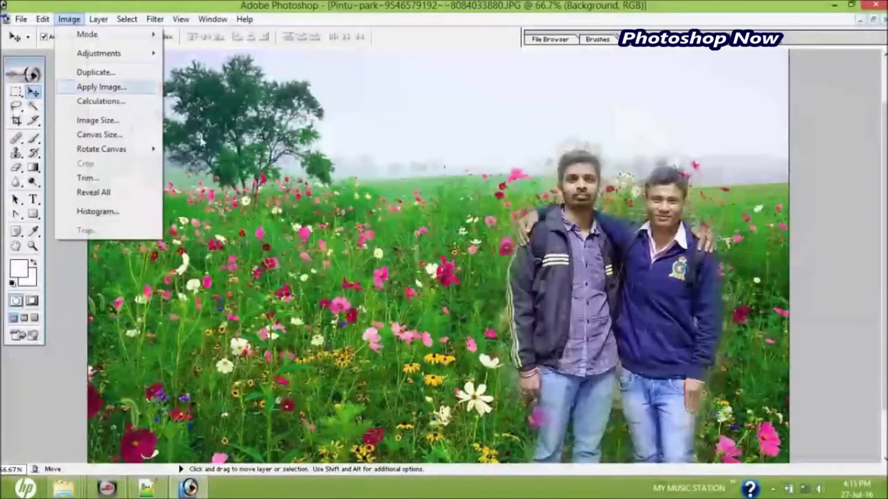
click(340, 182)
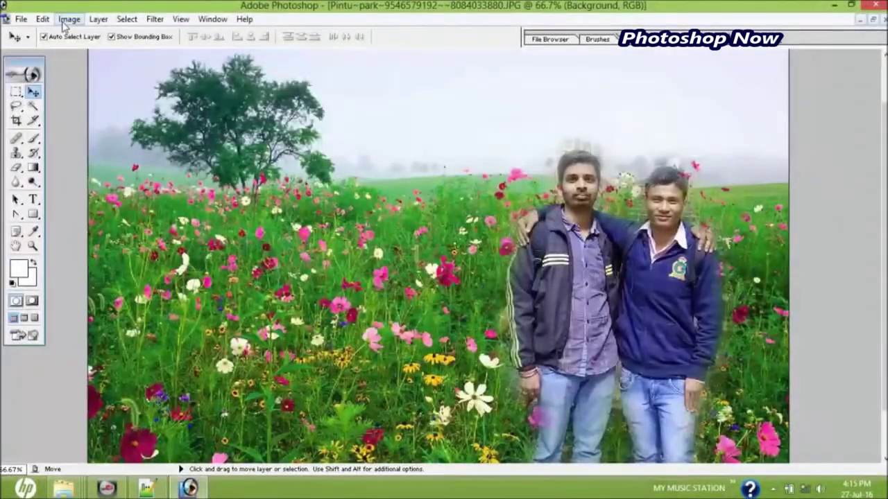
click(69, 19)
mouse_move(98, 54)
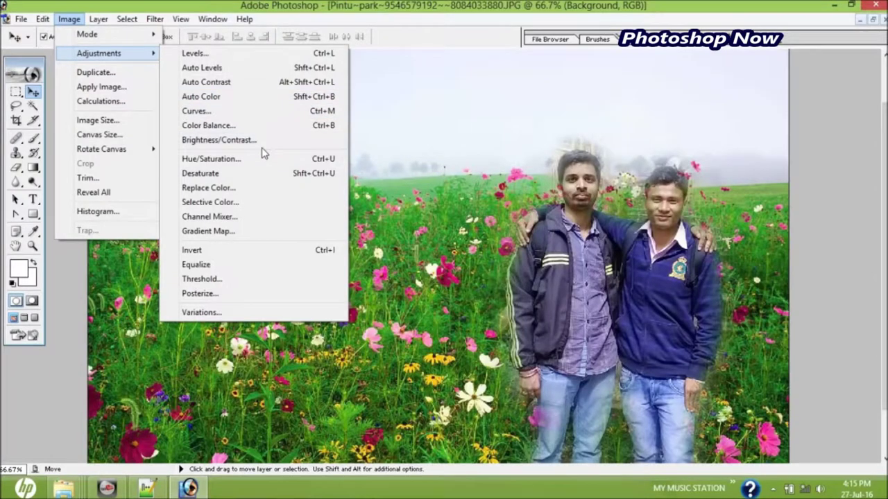
click(263, 159)
drag(708, 129, 244, 119)
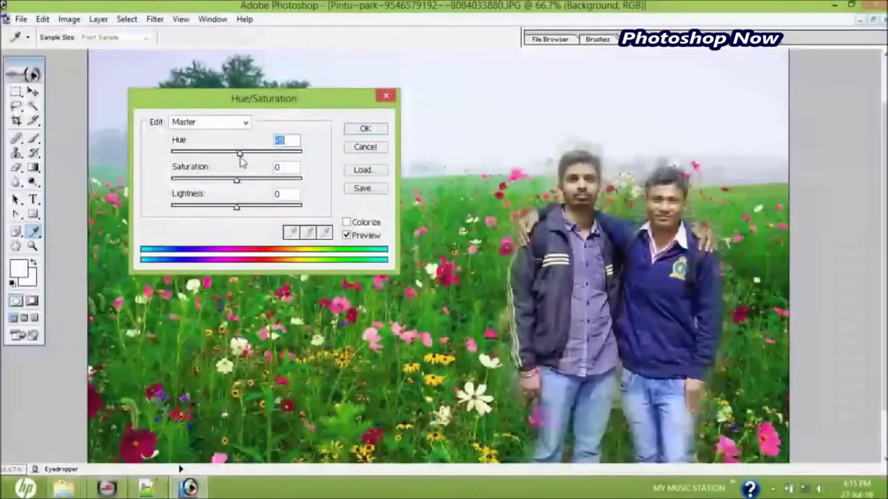
drag(237, 154, 276, 174)
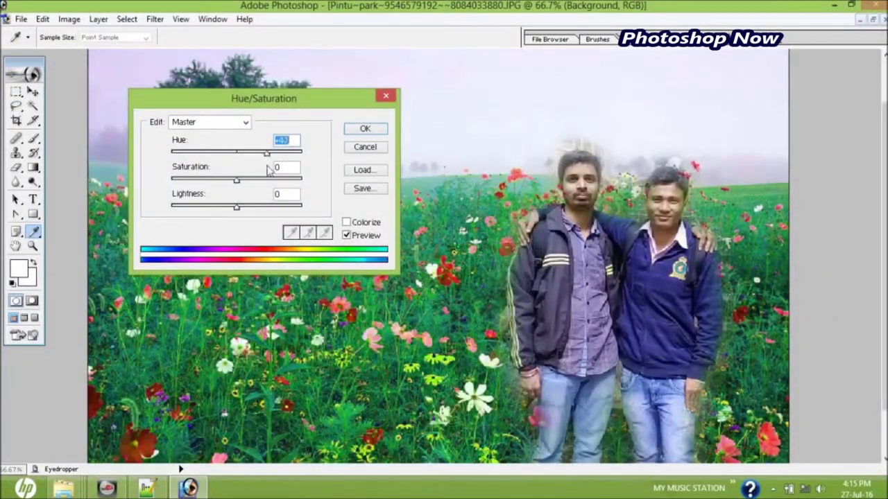
drag(275, 174, 280, 176)
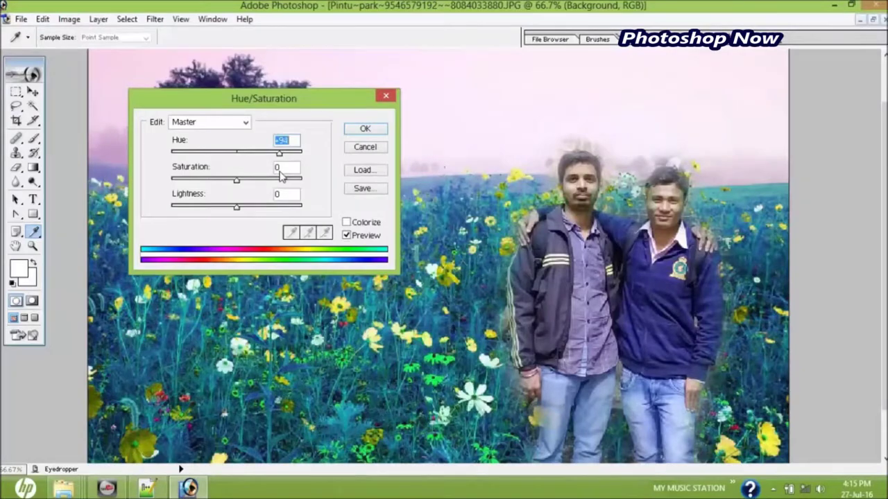
key(Return)
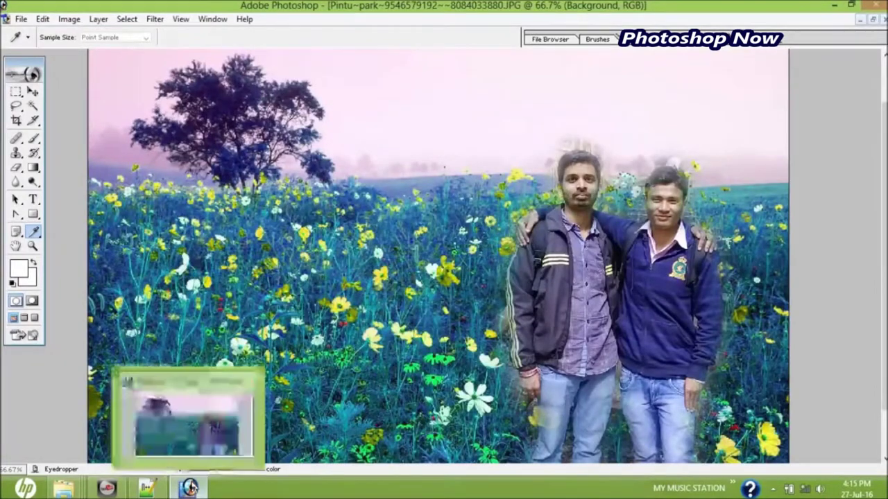
Raise the background to Saturation +20 and Lightness +9 and apply the recolour.
click(189, 487)
mouse_move(238, 186)
mouse_down()
mouse_move(268, 190)
mouse_move(251, 187)
mouse_move(242, 208)
mouse_up()
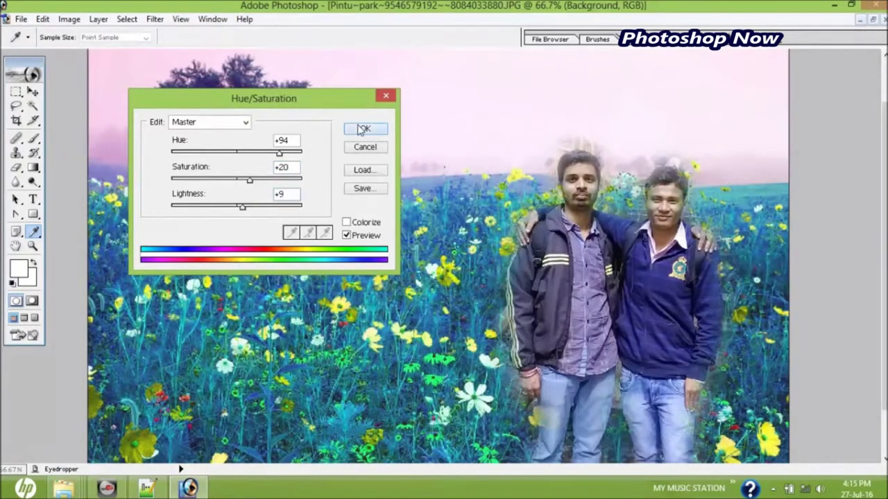
click(363, 130)
click(619, 259)
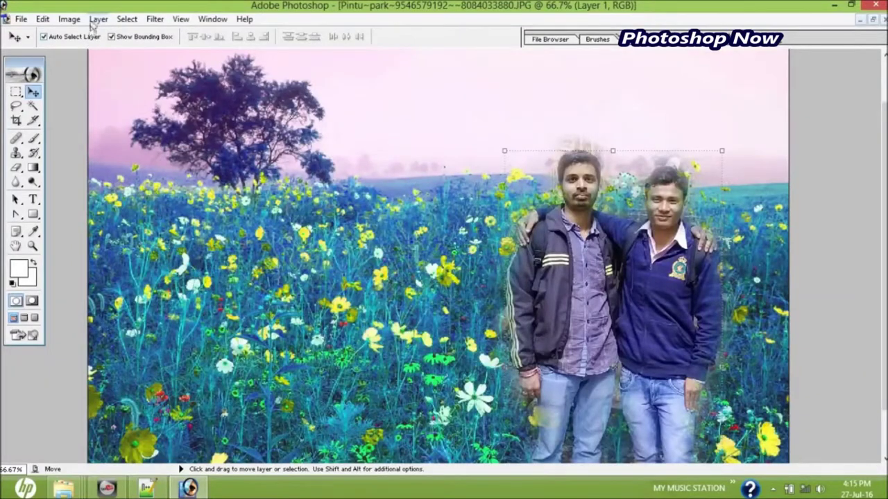
Give the men's layer Hue +6 and Saturation +4 so they match the field.
click(70, 19)
mouse_move(99, 53)
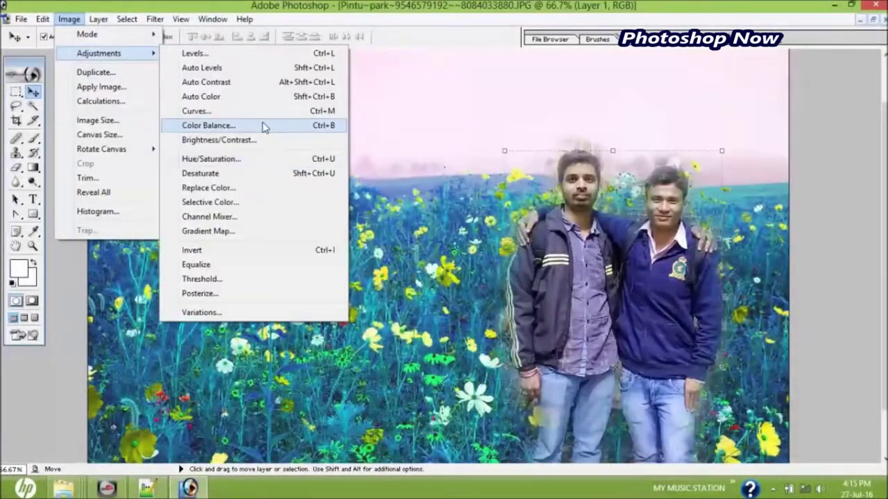
click(266, 163)
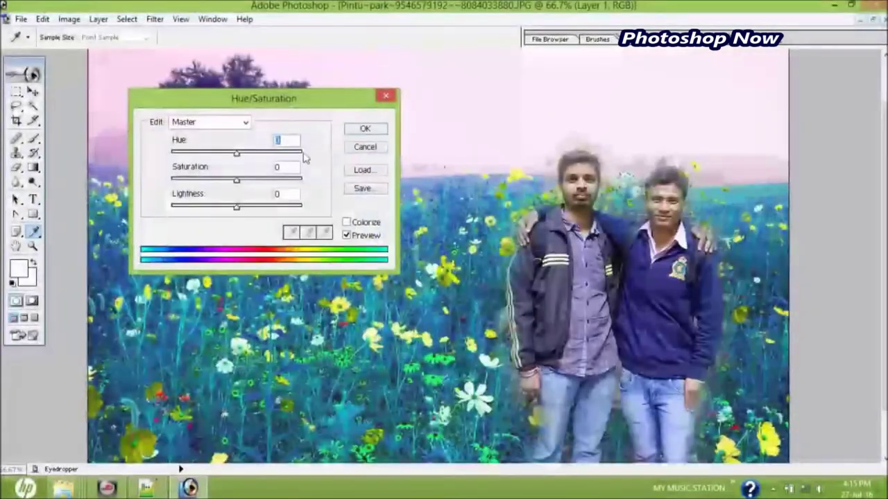
mouse_move(238, 156)
mouse_down()
mouse_move(256, 159)
mouse_move(215, 155)
mouse_move(244, 154)
mouse_up()
key(Return)
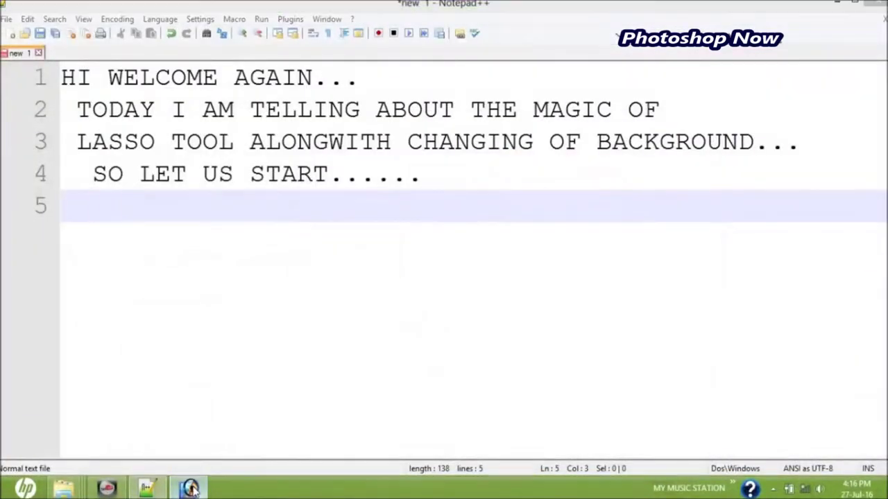
click(191, 489)
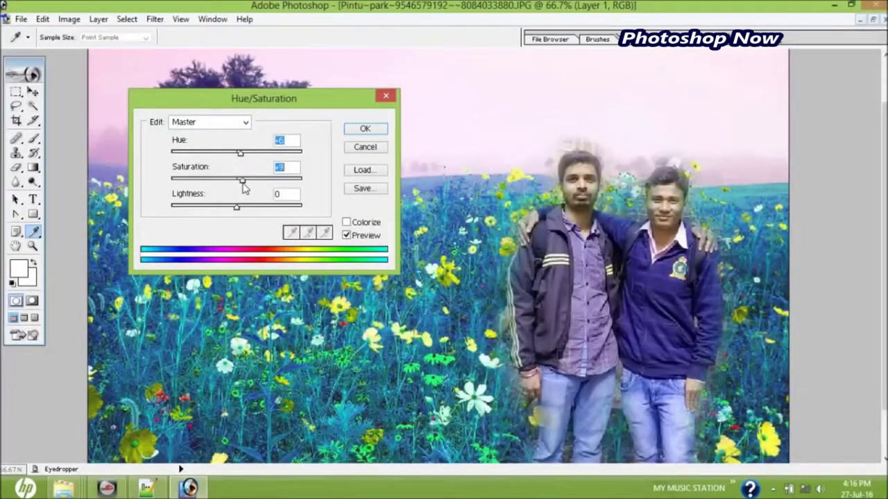
drag(242, 182, 239, 183)
key(Return)
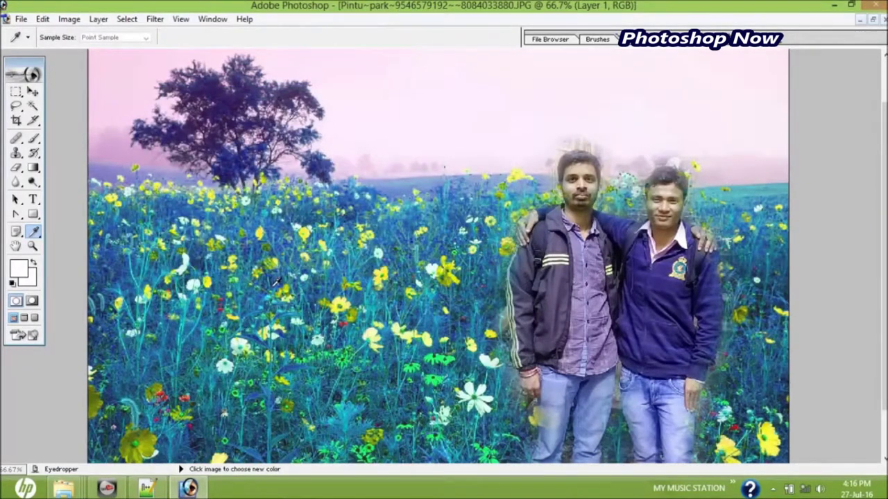
mouse_move(189, 488)
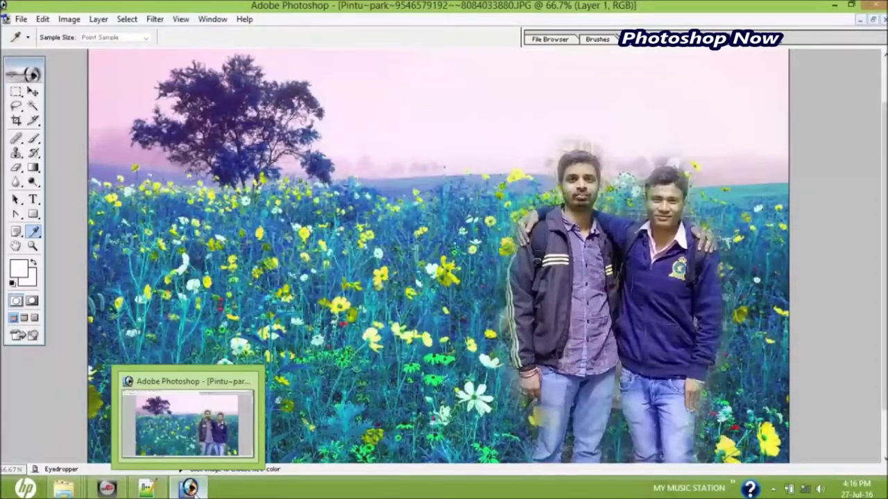
key(ctrl+u)
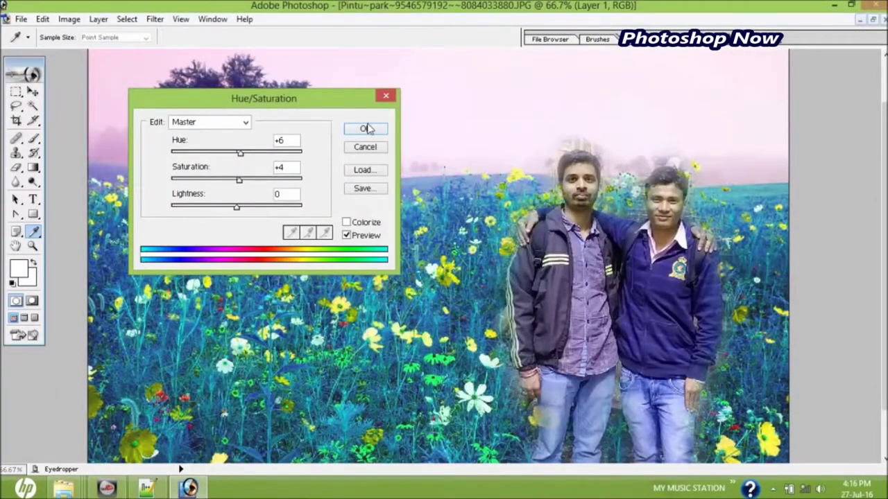
click(366, 129)
key(v)
right_click(280, 154)
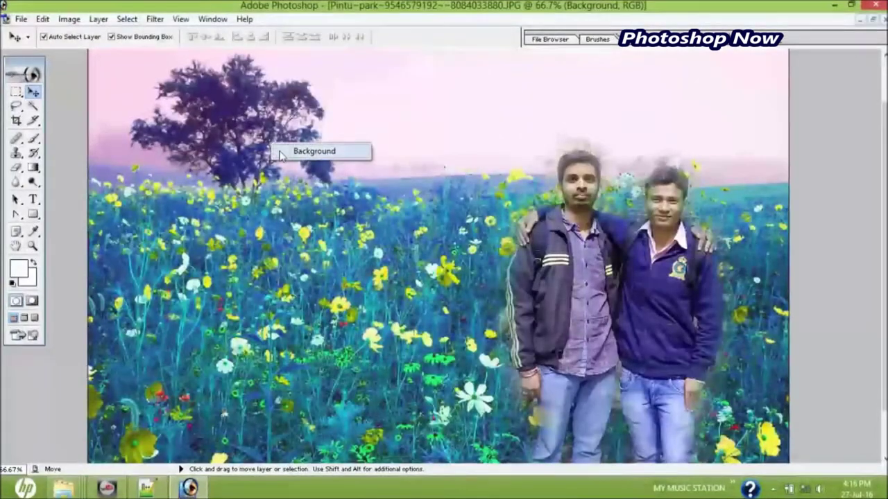
Select the Background layer and start shifting its hue and boosting saturation in Hue/Saturation.
click(279, 154)
click(69, 19)
mouse_move(98, 53)
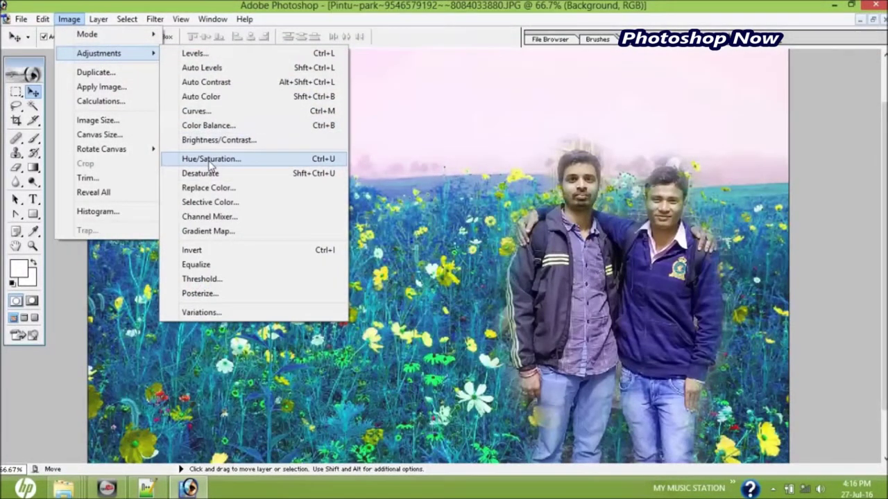
click(211, 159)
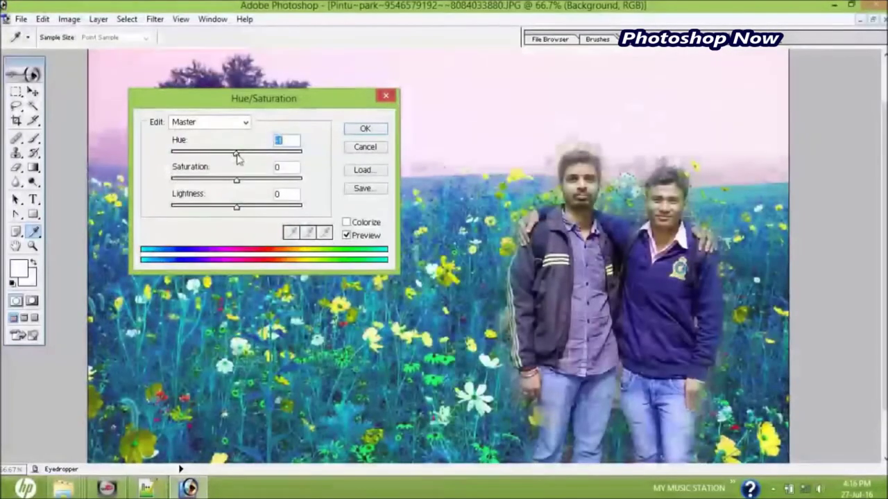
drag(236, 154, 261, 165)
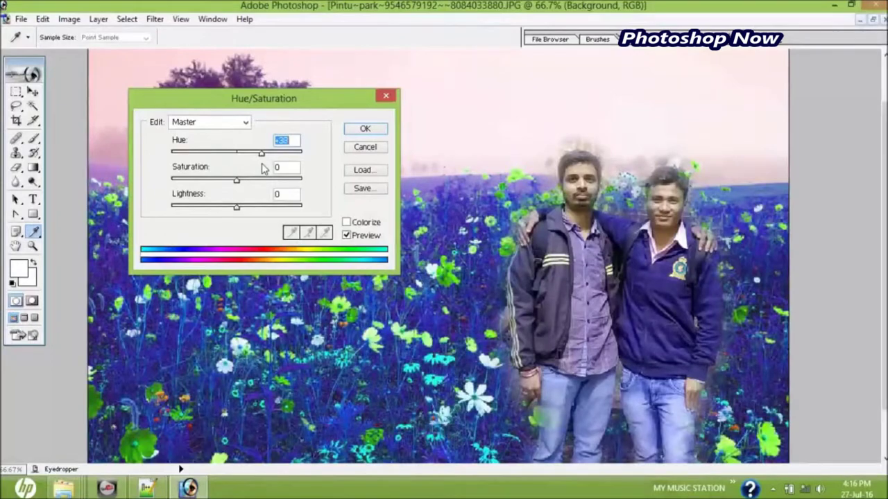
key(Return)
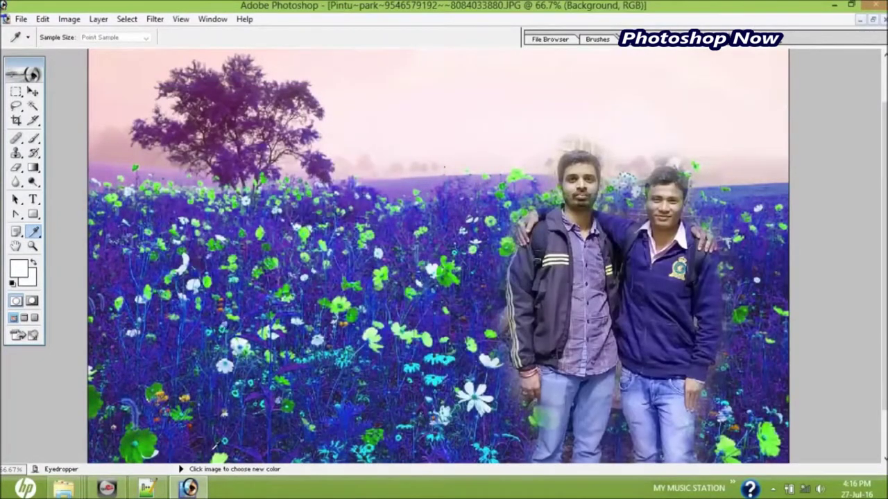
mouse_move(188, 489)
click(170, 385)
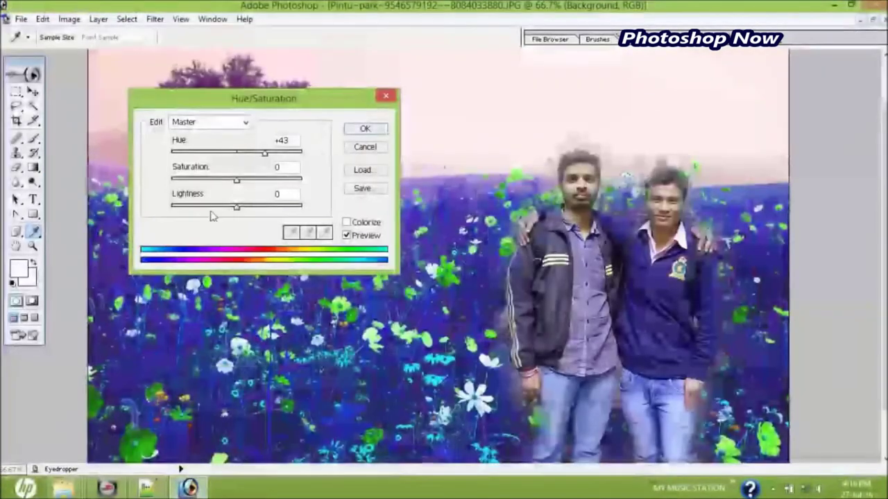
drag(236, 184, 262, 191)
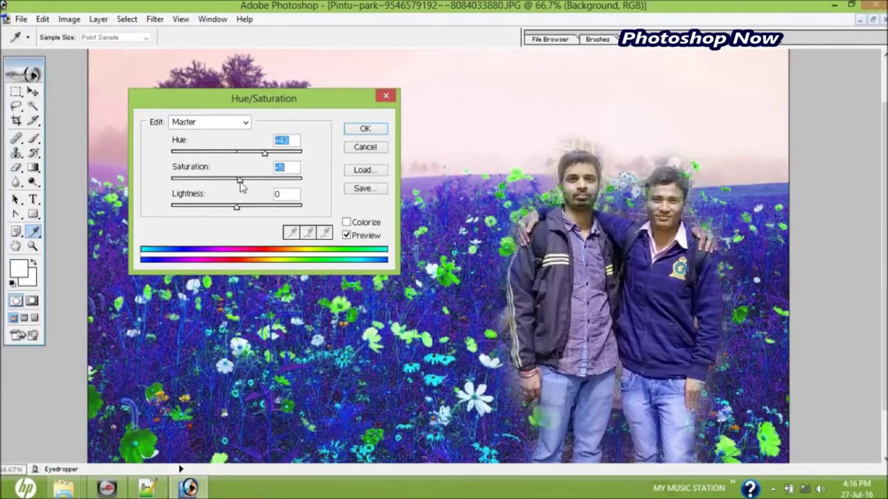
drag(264, 191, 269, 196)
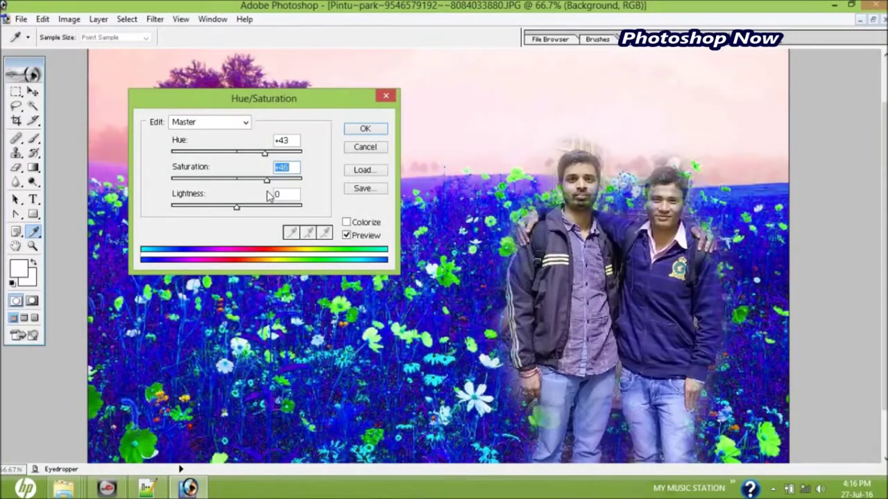
Try nearly desaturating the background, then restore some colour and retune the hue.
drag(269, 183, 152, 179)
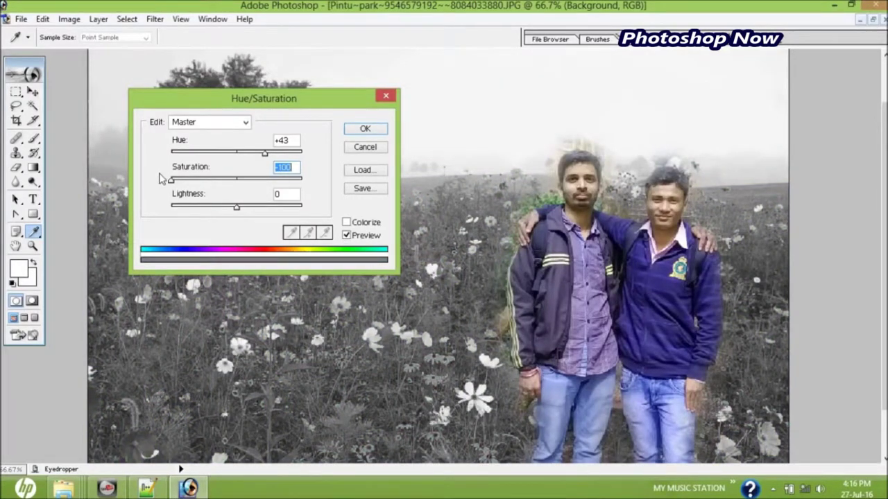
key(Return)
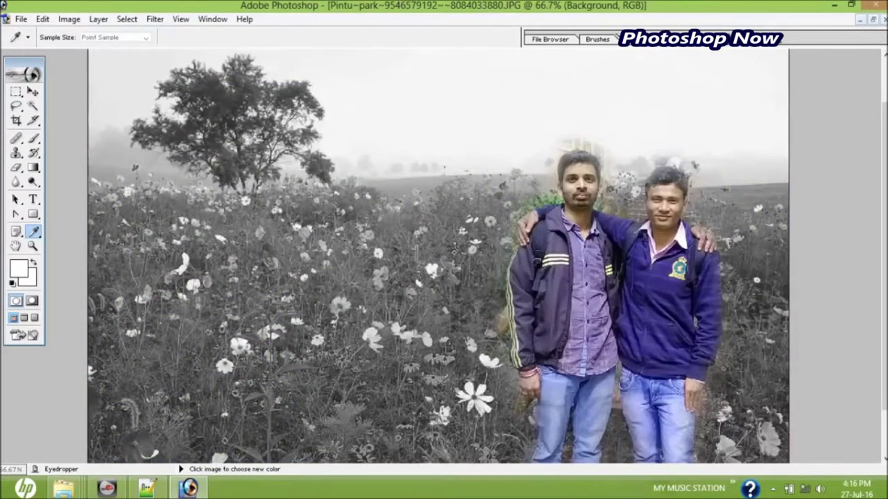
click(177, 433)
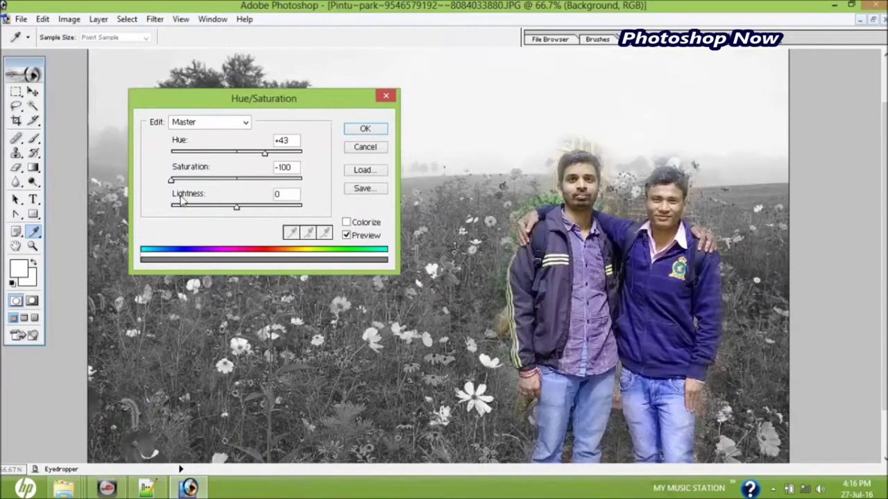
drag(171, 180, 211, 181)
mouse_move(264, 153)
mouse_down()
mouse_move(286, 154)
mouse_move(179, 166)
mouse_up()
key(Return)
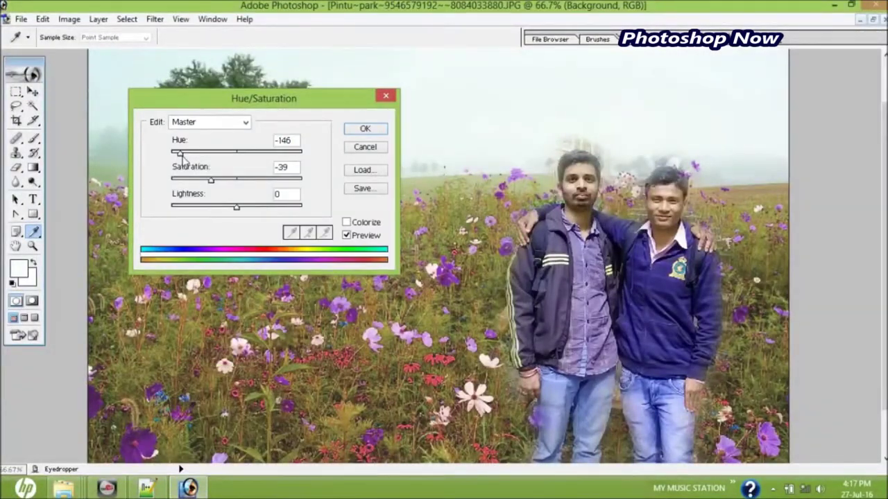
Turn the field vivid green with Hue -87, Saturation +63 and Lightness -15.
drag(178, 153, 173, 153)
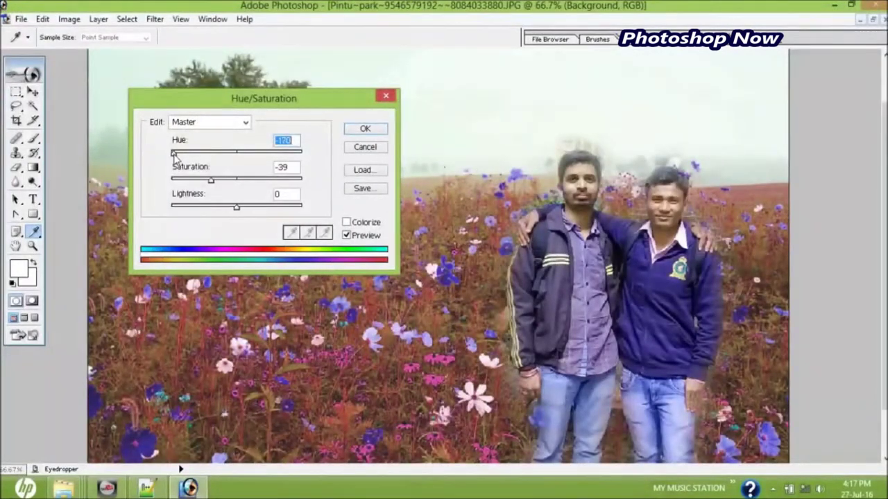
drag(173, 153, 198, 165)
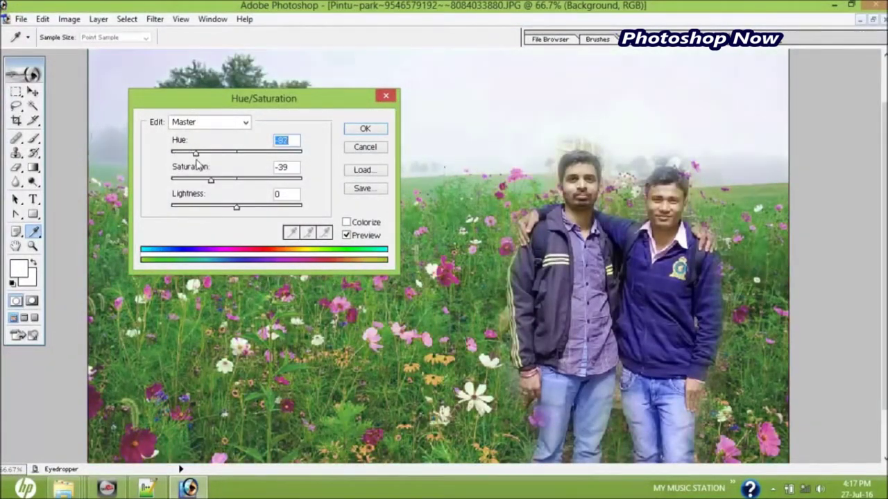
drag(211, 179, 274, 194)
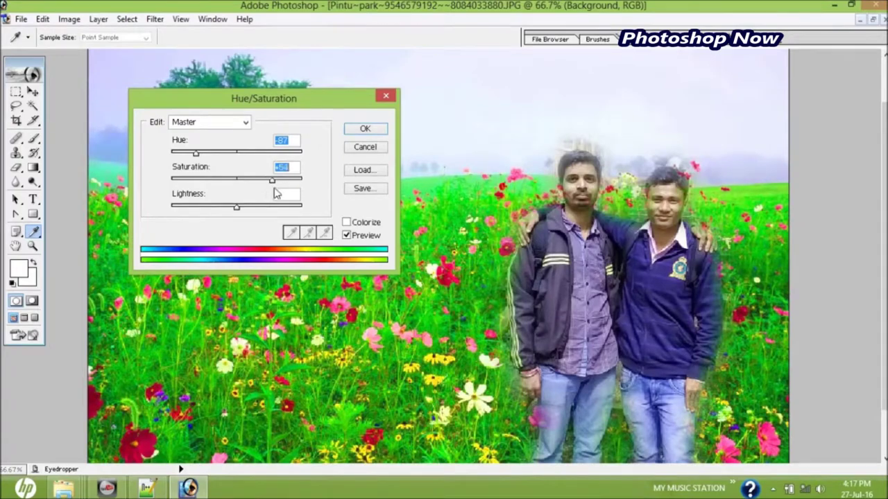
key(Return)
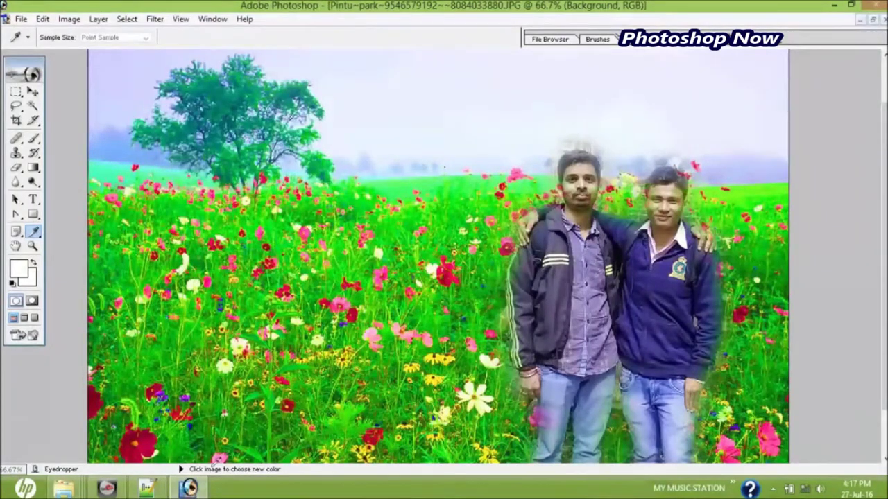
click(188, 488)
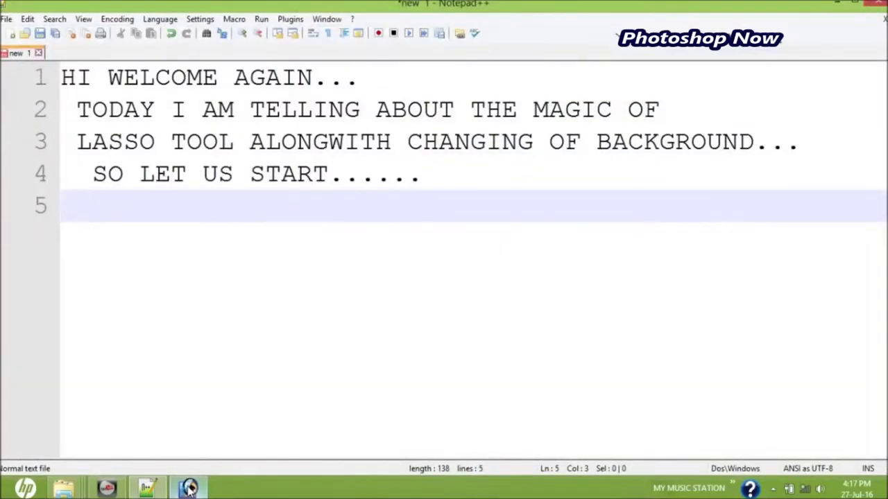
click(189, 488)
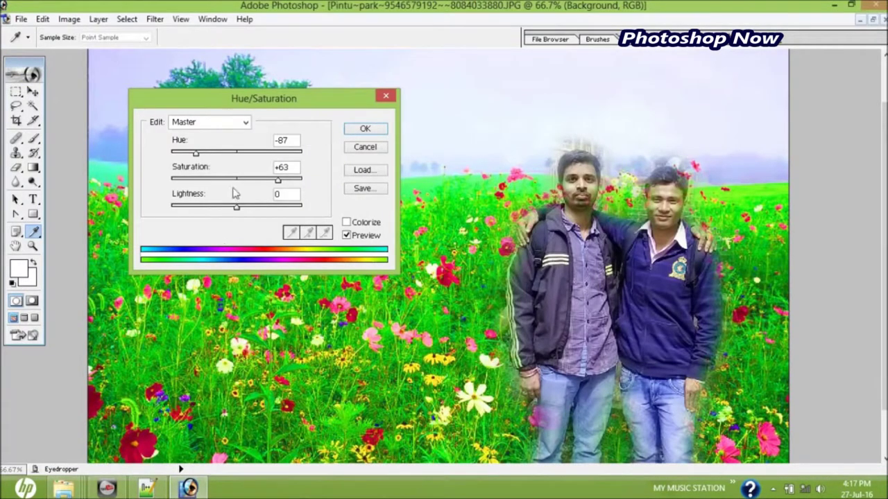
mouse_move(236, 208)
mouse_down()
mouse_move(211, 211)
mouse_move(264, 219)
mouse_move(220, 219)
mouse_move(228, 210)
mouse_up()
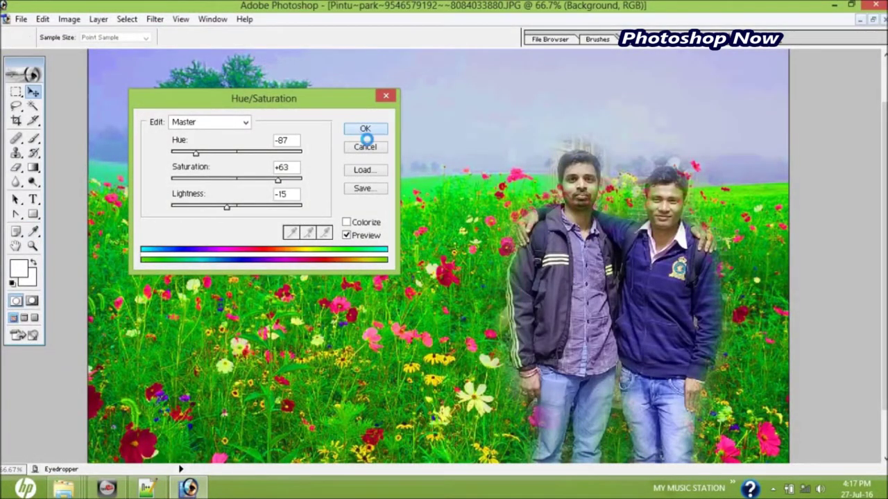
click(365, 129)
Resize the whole image to 3500 by 2700 pixels with Image Size.
click(70, 18)
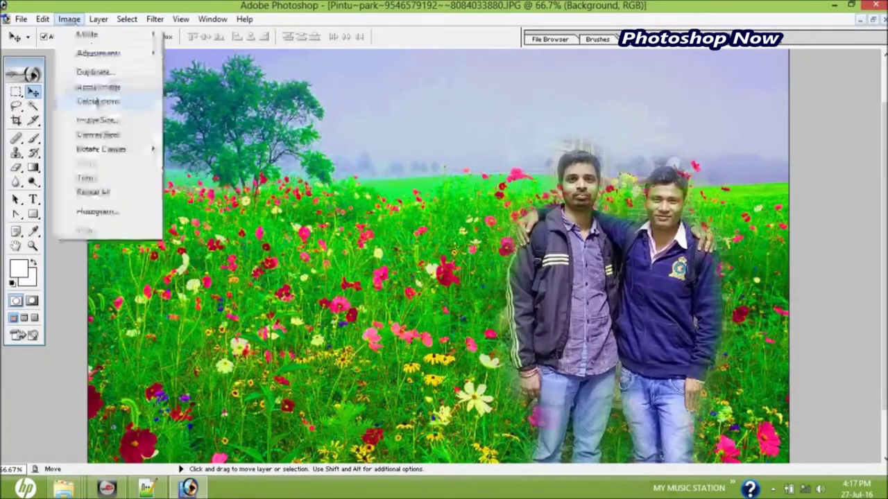
click(97, 121)
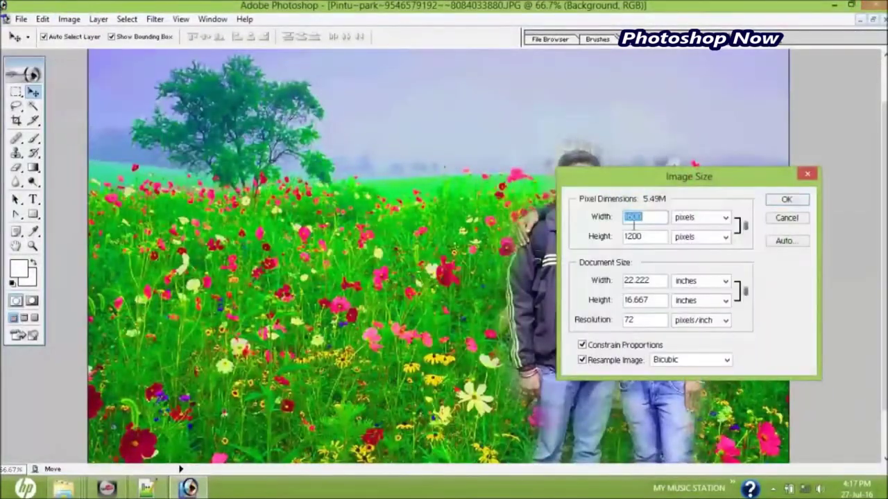
text(500)
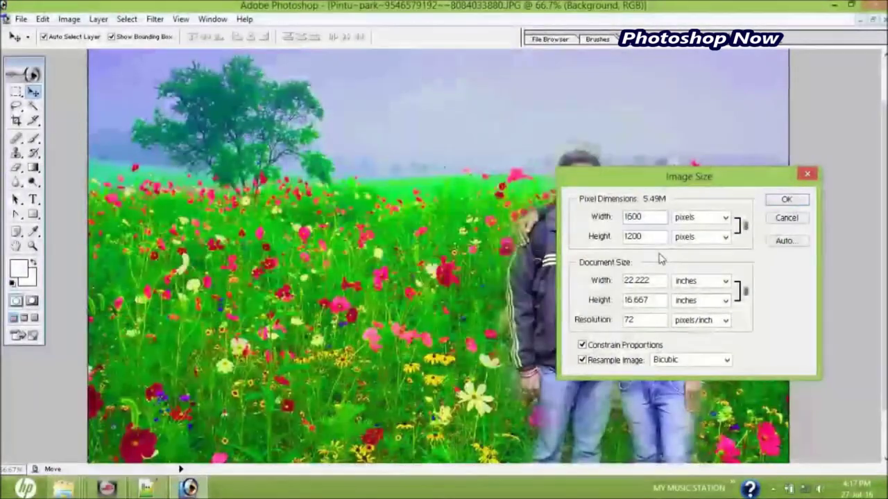
text(3)
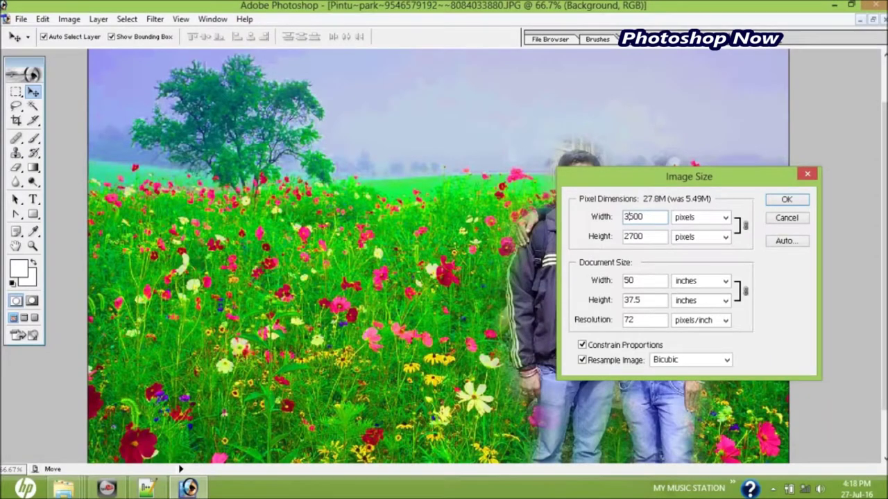
key(Return)
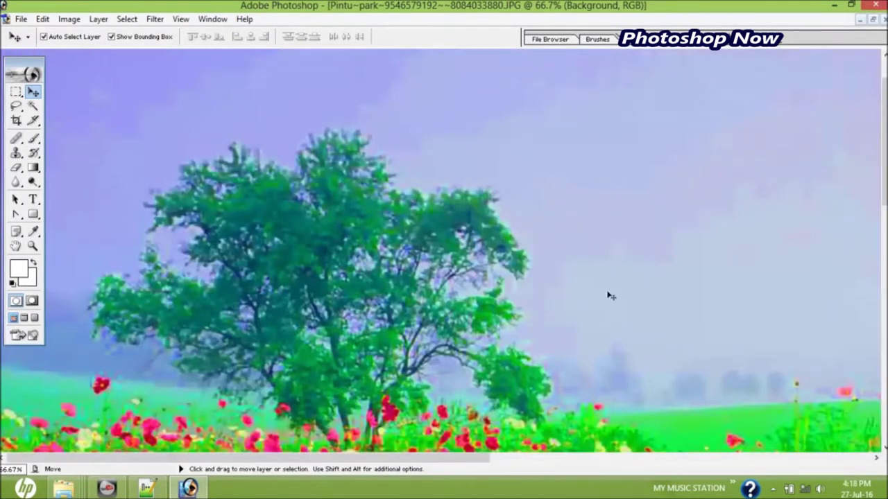
Pan the view down to the two men's faces and pick the Eraser tool.
click(16, 246)
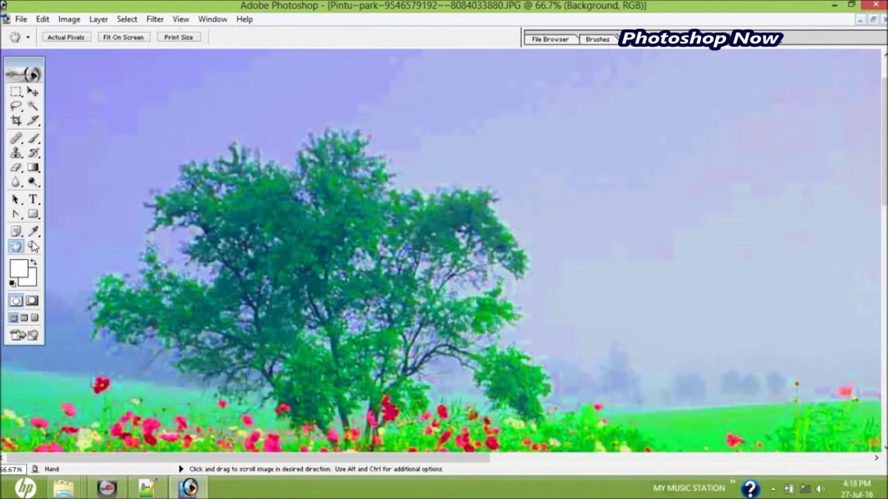
drag(442, 361, 380, 111)
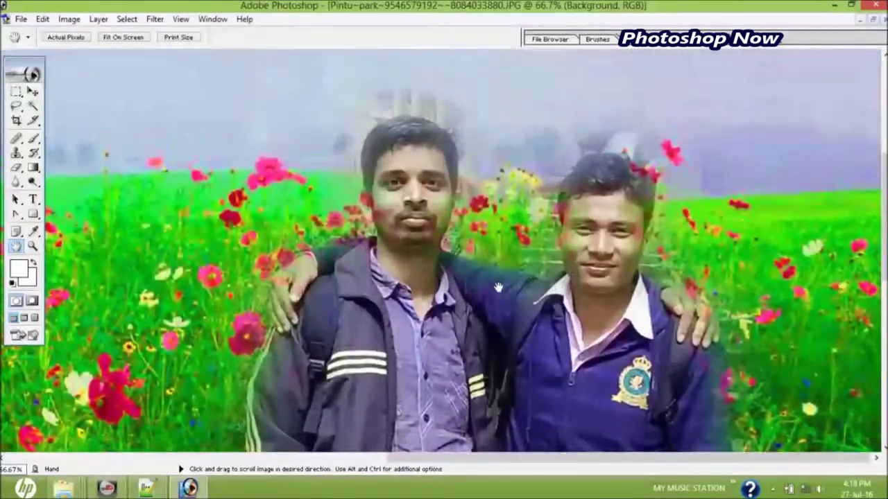
drag(498, 287, 497, 296)
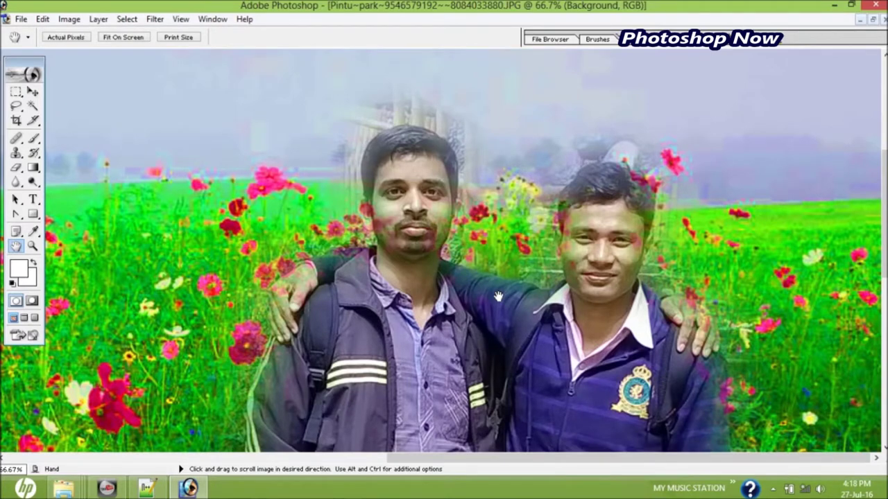
click(16, 167)
text(15)
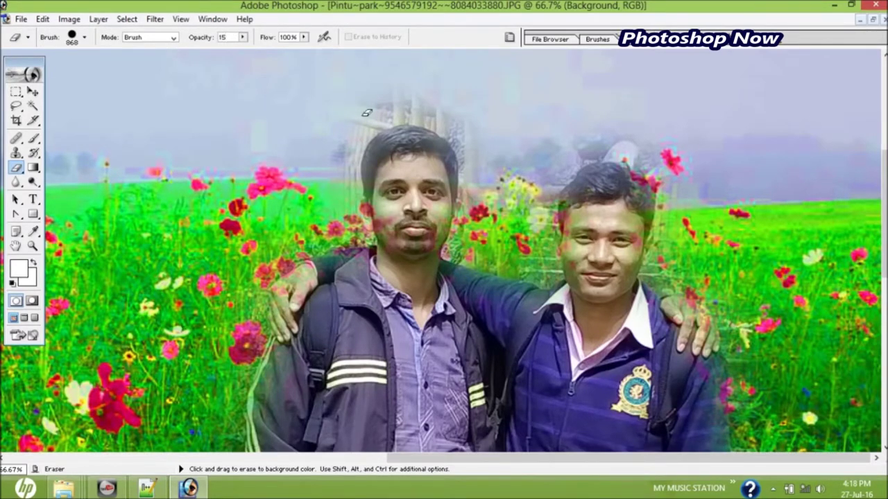
Erase softly in the sky above the men and shrink the eraser brush to 15 px.
drag(366, 112, 353, 146)
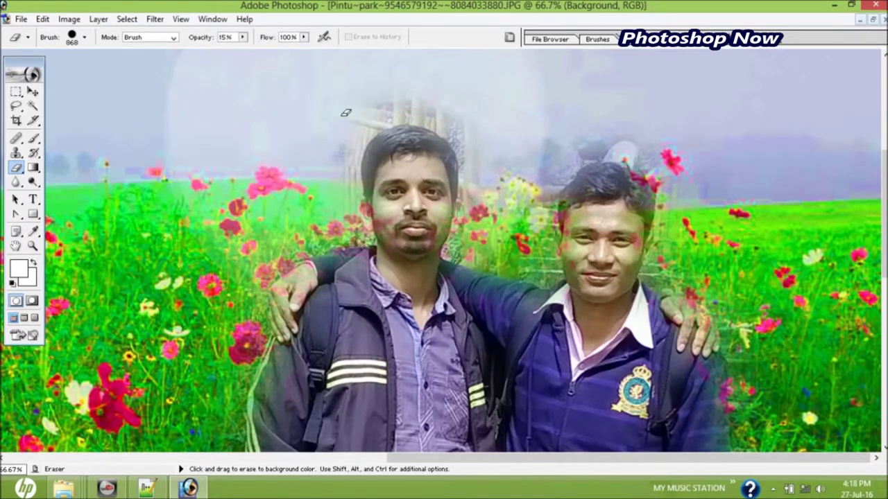
click(84, 37)
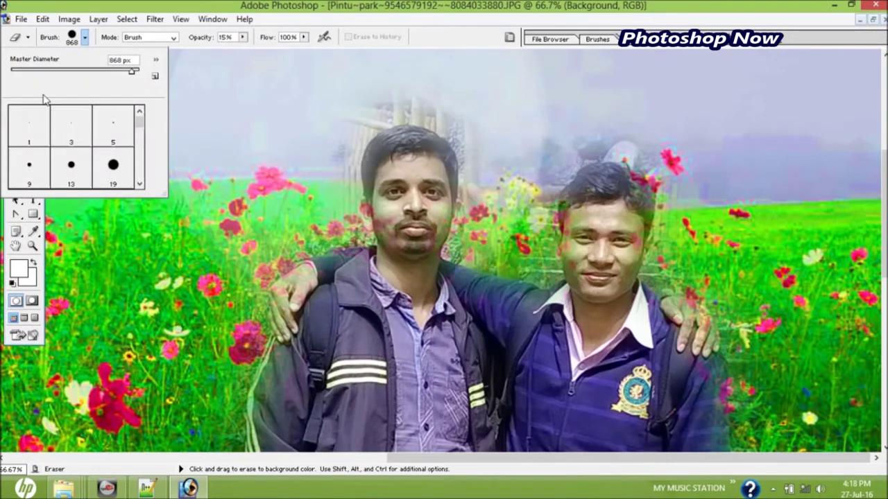
click(21, 72)
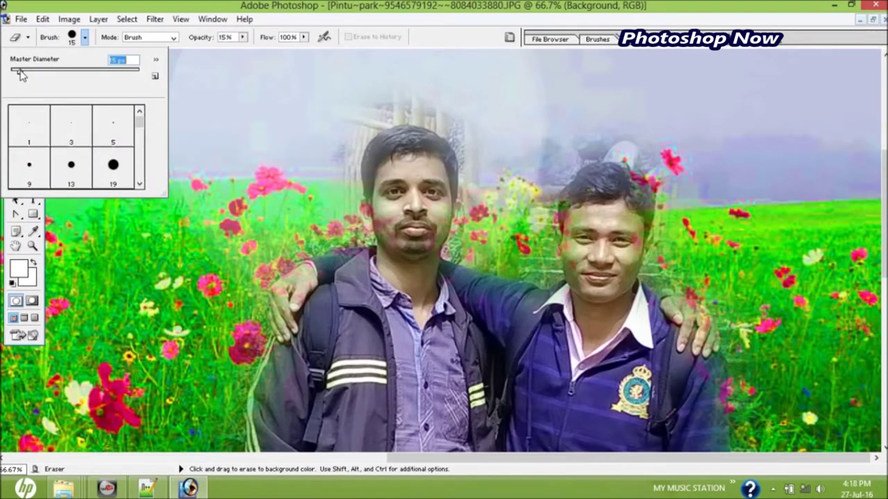
click(392, 108)
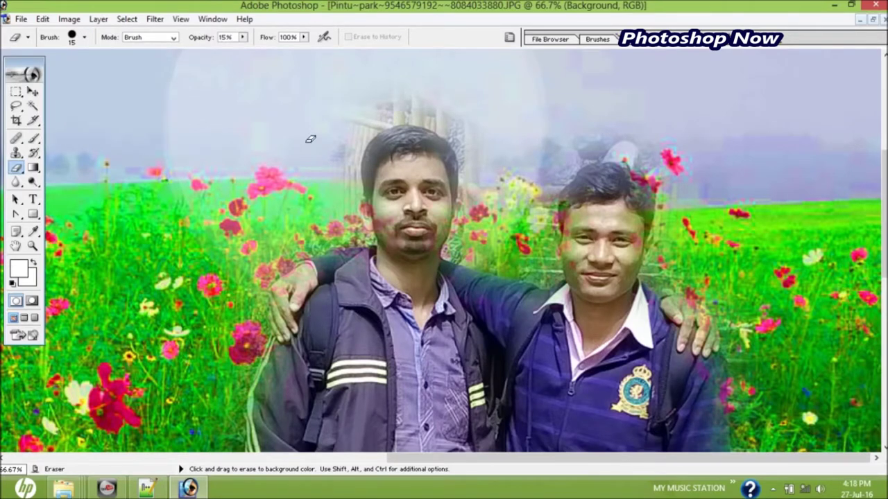
key(ctrl)
key(alt)
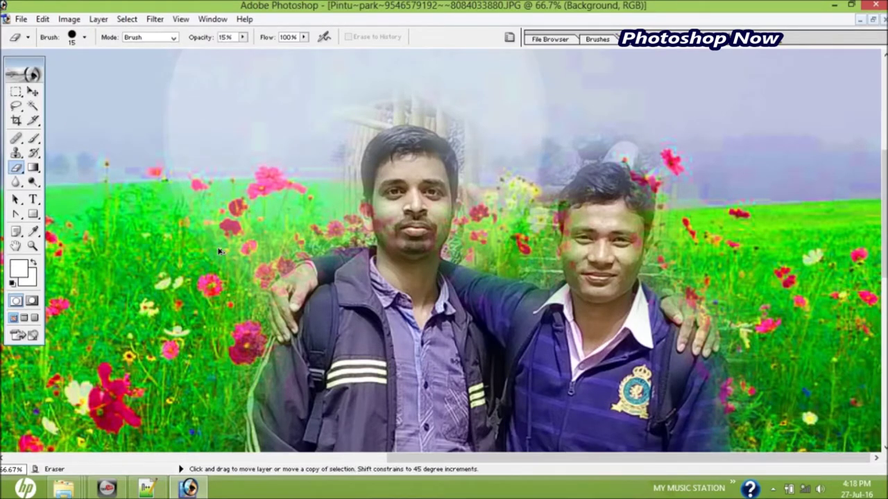
Step back several eraser strokes, then fade the last stroke to 15% opacity.
click(42, 18)
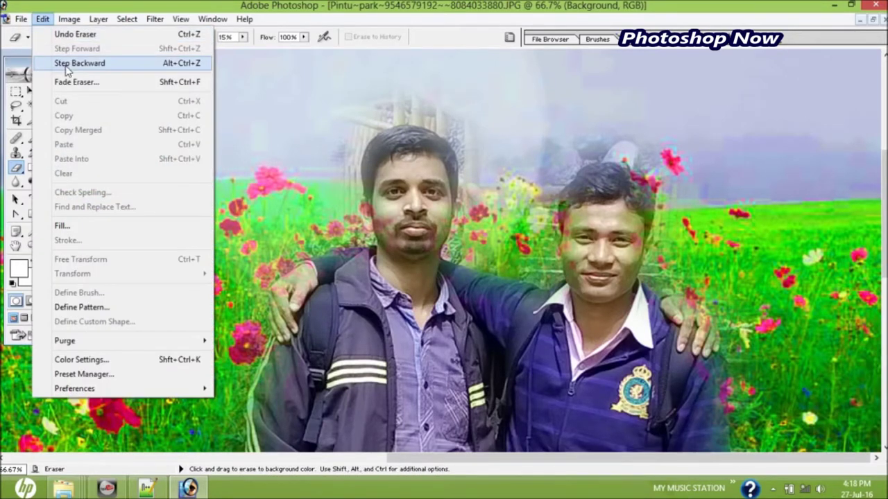
click(72, 63)
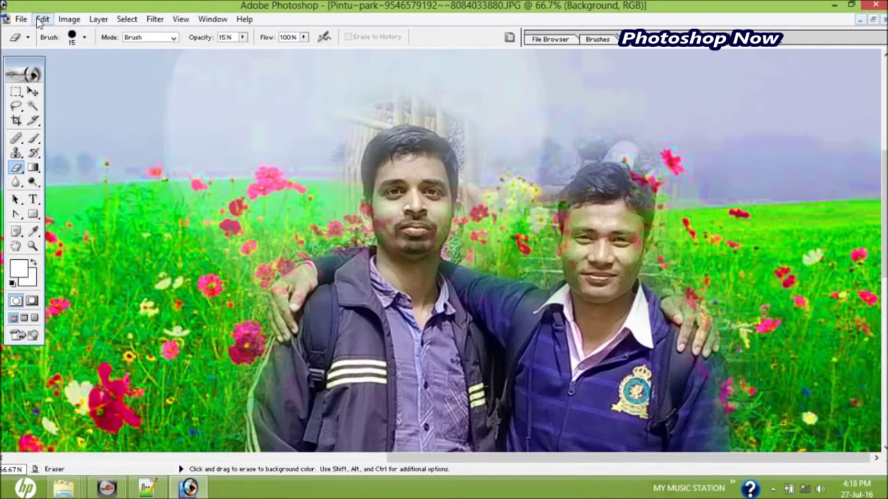
click(42, 19)
click(69, 62)
click(43, 20)
click(66, 61)
click(43, 20)
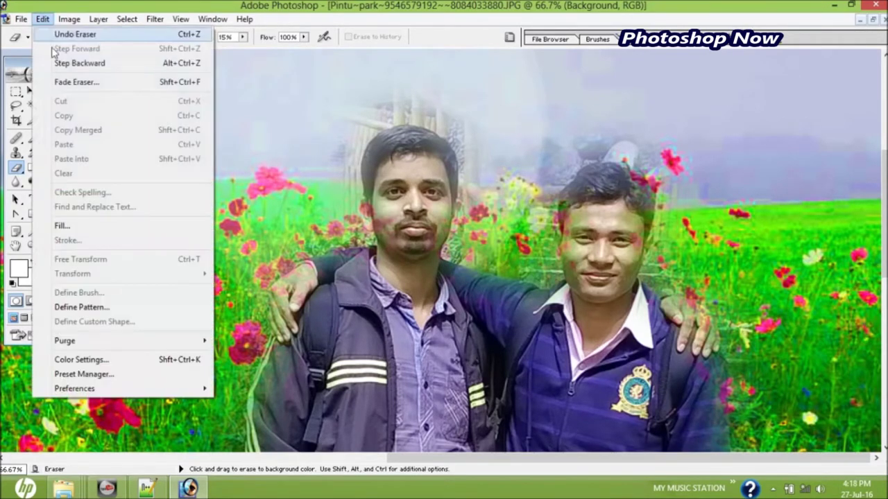
click(66, 80)
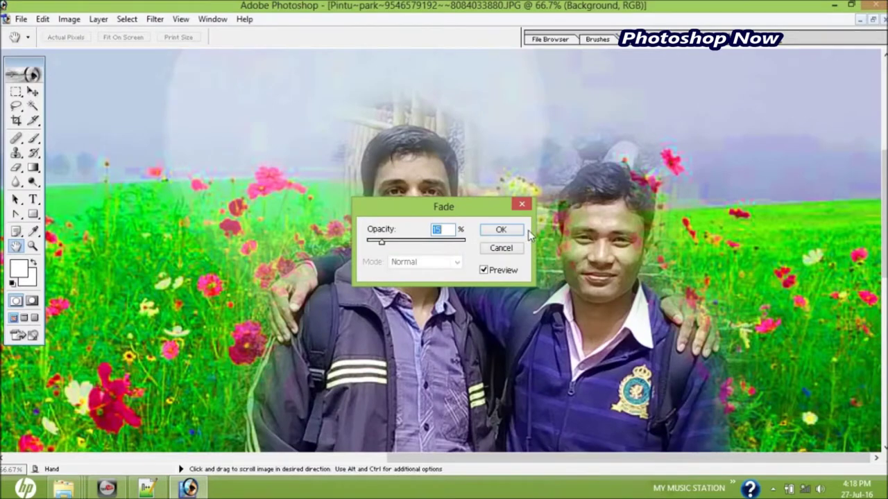
click(507, 230)
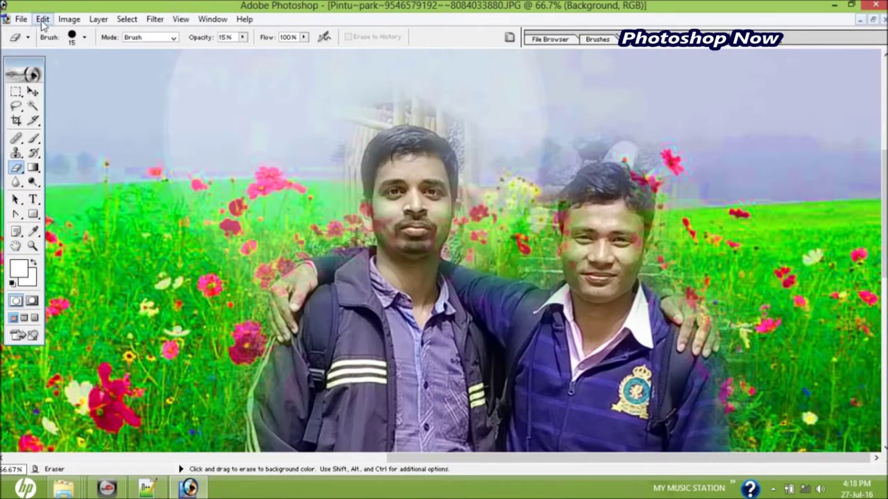
Undo the remaining eraser strokes until the haze over the upper-left sky is gone.
click(43, 20)
click(88, 63)
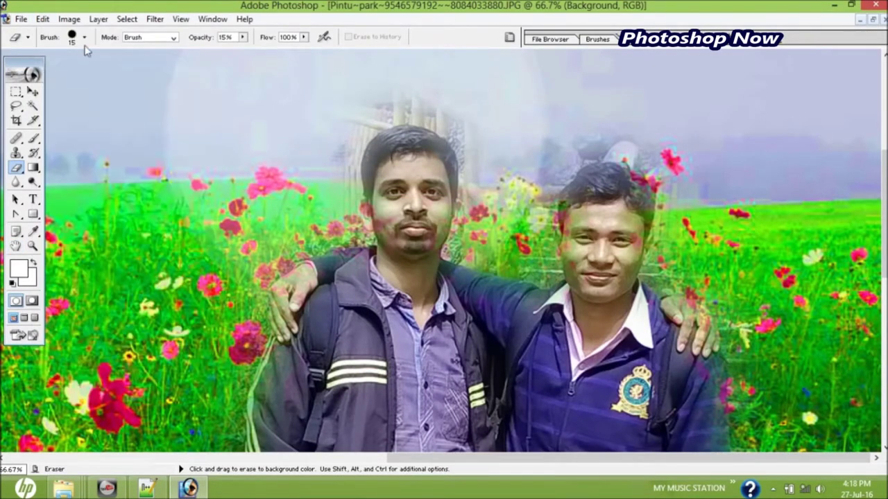
click(43, 19)
click(74, 68)
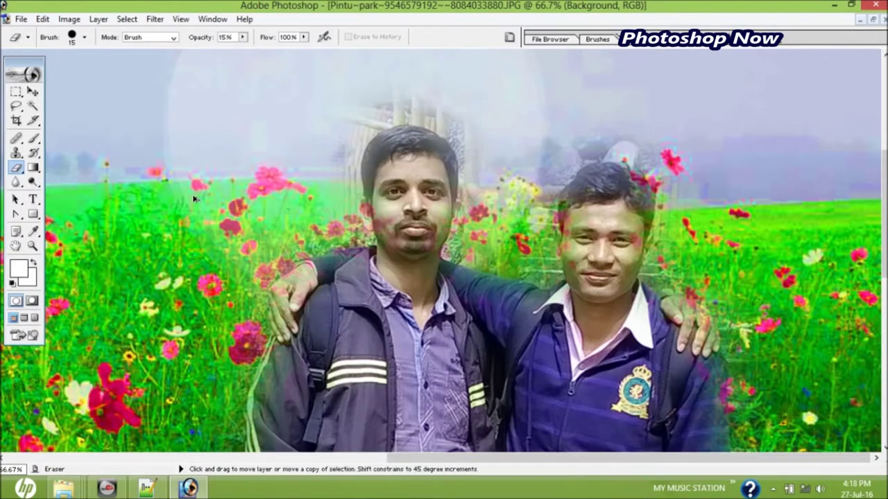
key(ctrl+alt+z)
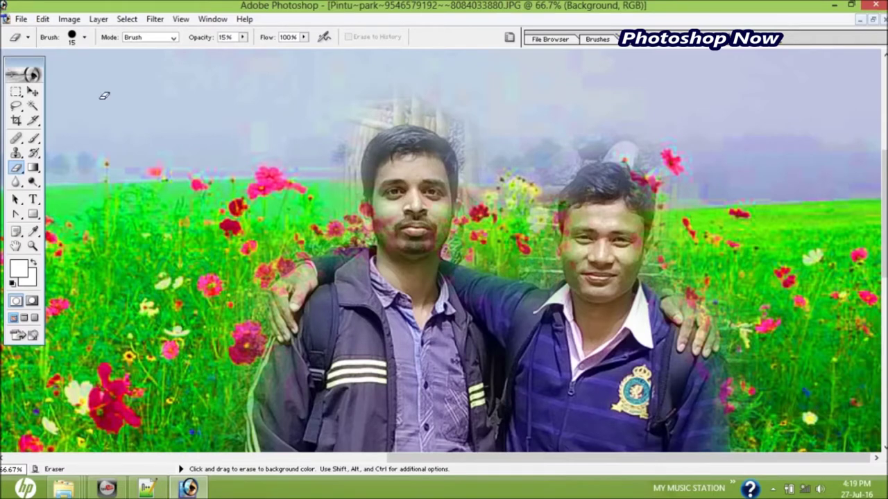
Select Layer 1 with the two men, return to the Eraser, and set its opacity to 22%.
click(32, 94)
click(409, 234)
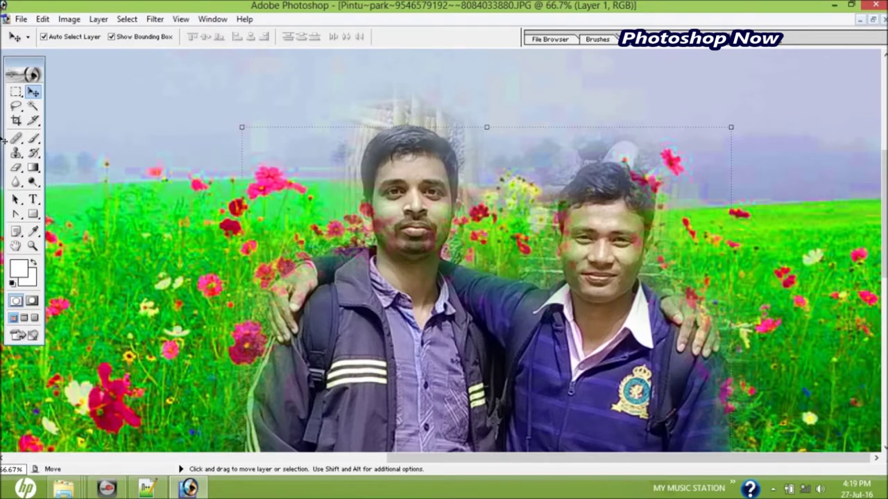
click(16, 167)
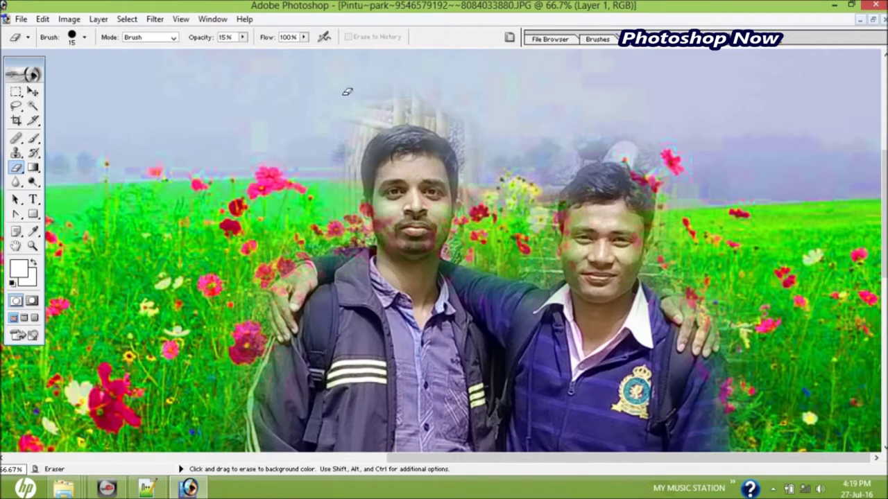
click(242, 37)
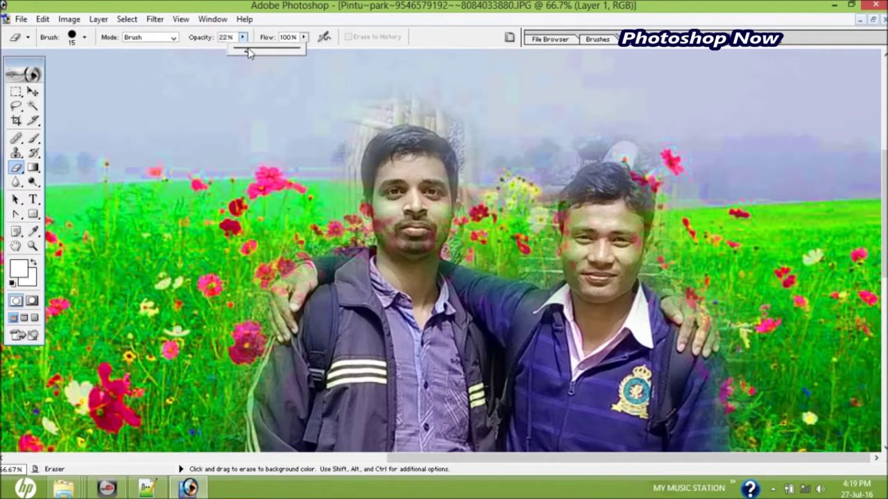
click(413, 115)
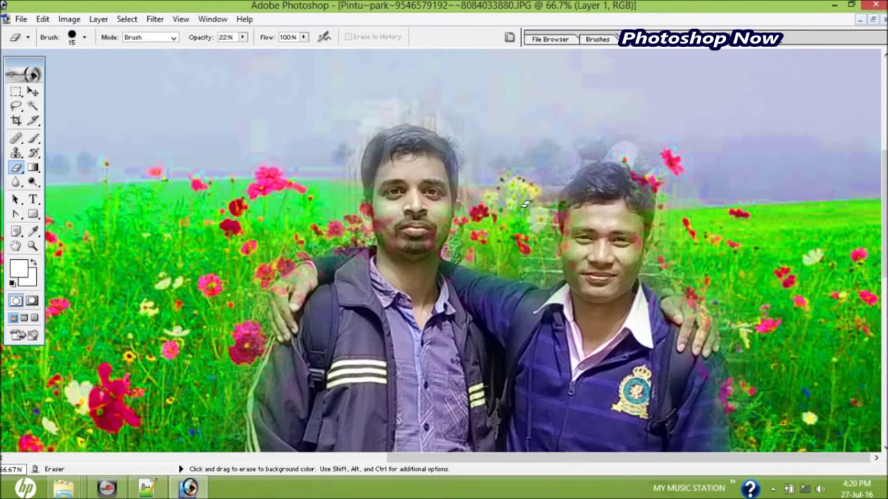
Zoom out to fit the composite, then start Save As in the wallpapers folder.
key(ctrl+minus)
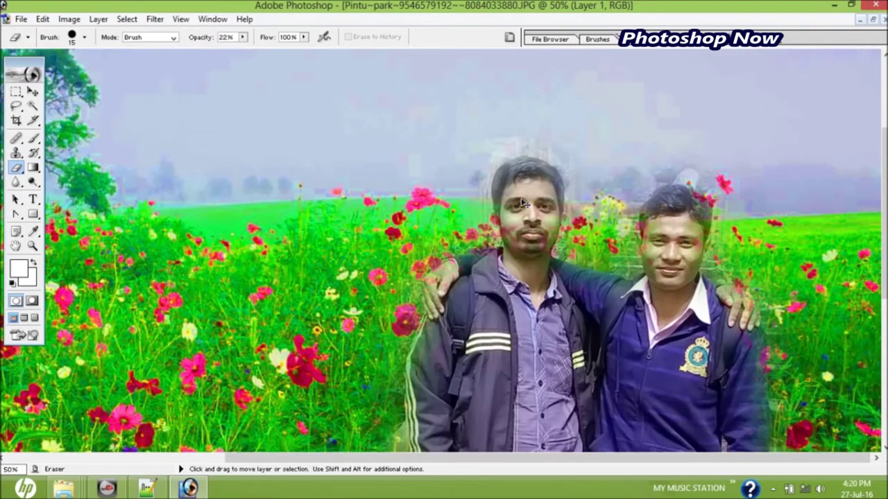
key(ctrl+minus)
key(ctrl+minus)
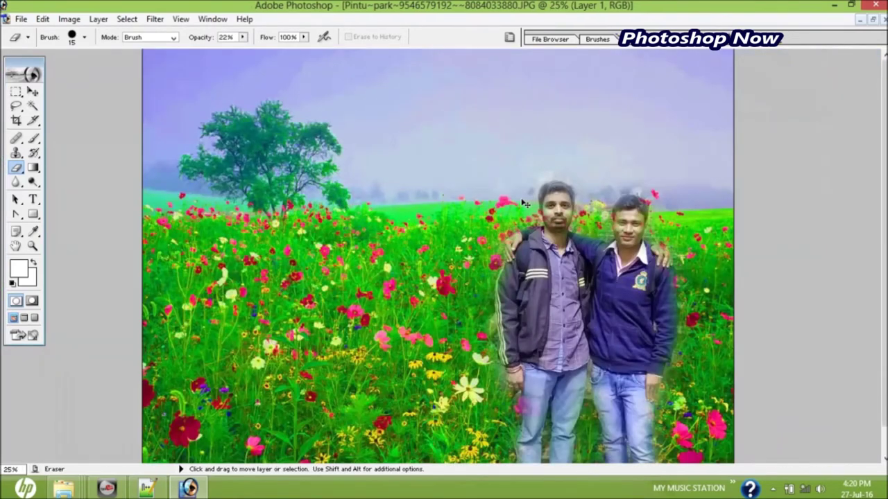
key(ctrl+minus)
key(ctrl+plus)
key(ctrl+plus)
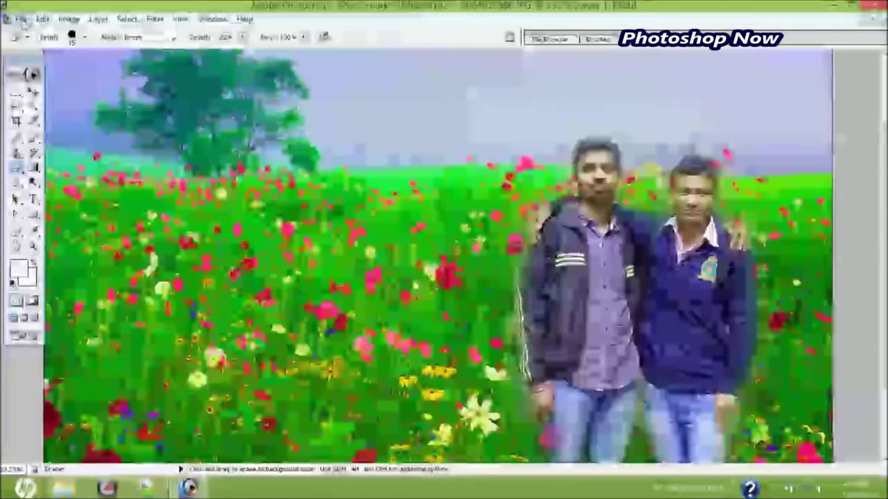
click(21, 19)
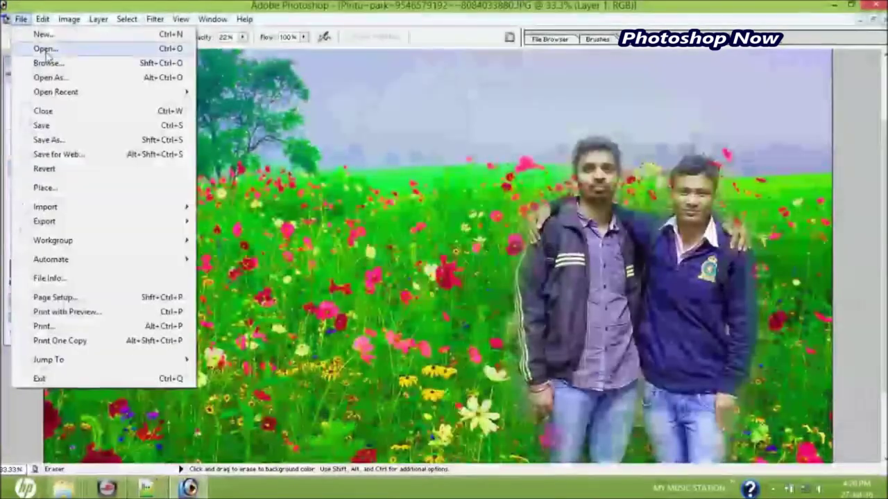
click(70, 141)
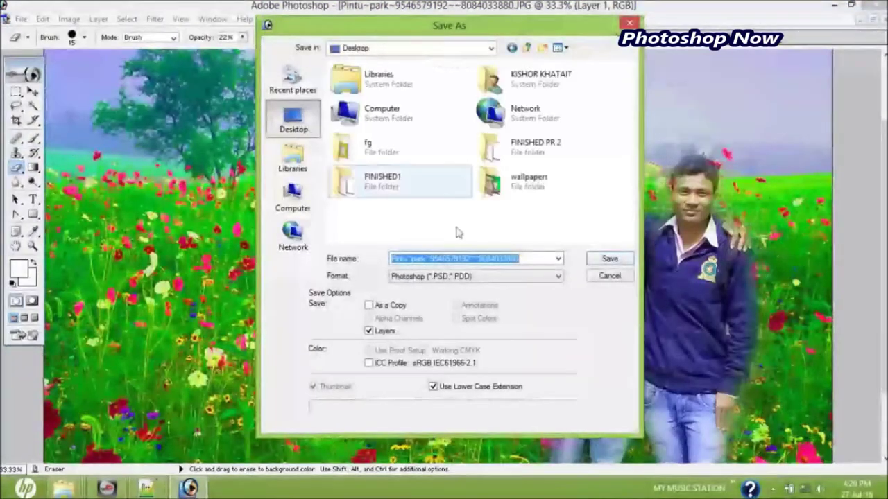
click(513, 182)
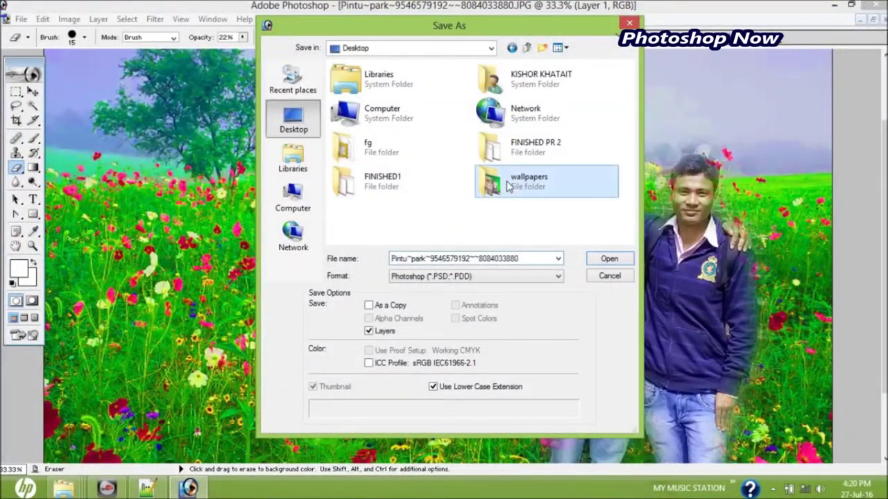
double_click(513, 182)
Add 'vv' to the file name, save as JPEG, and accept the quality settings.
double_click(427, 262)
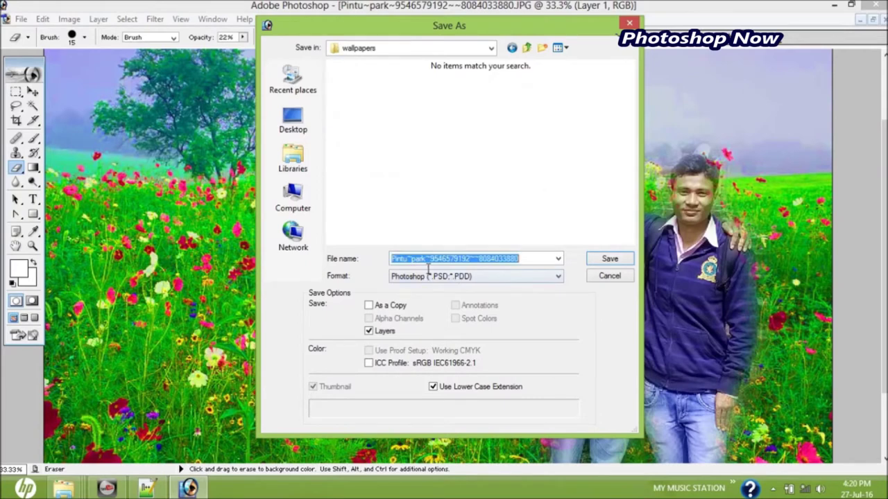
click(432, 259)
text(vv)
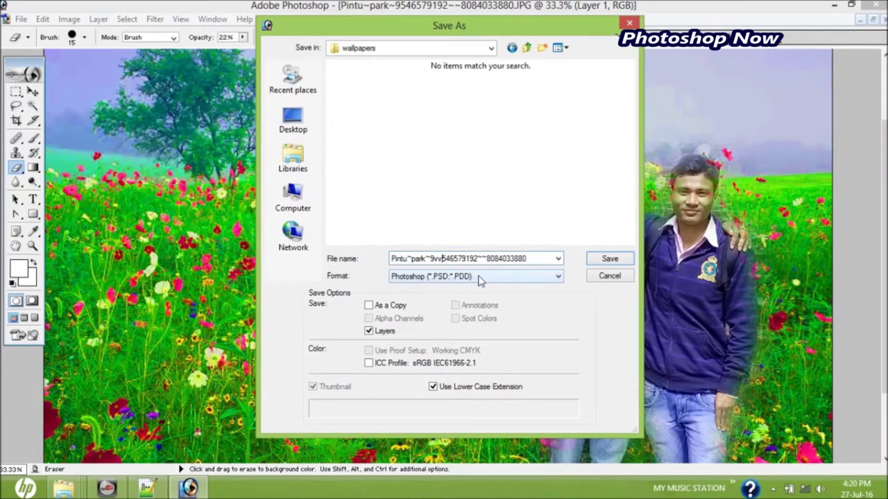
click(486, 281)
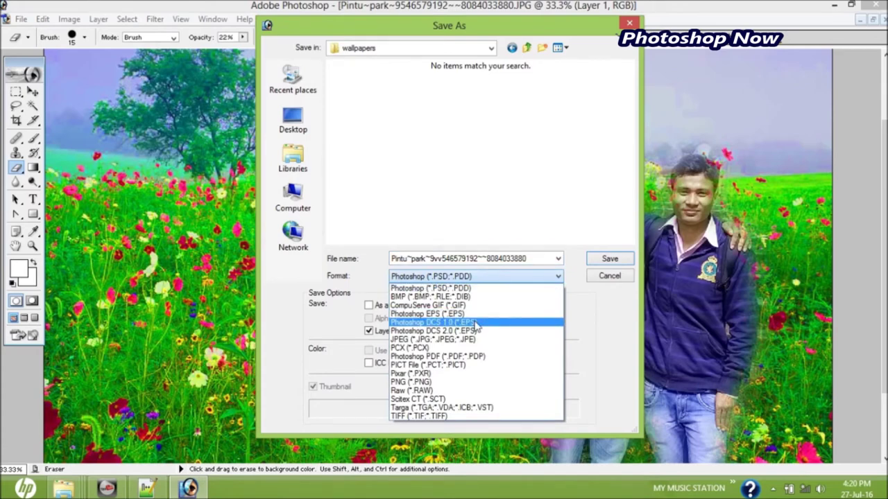
click(466, 348)
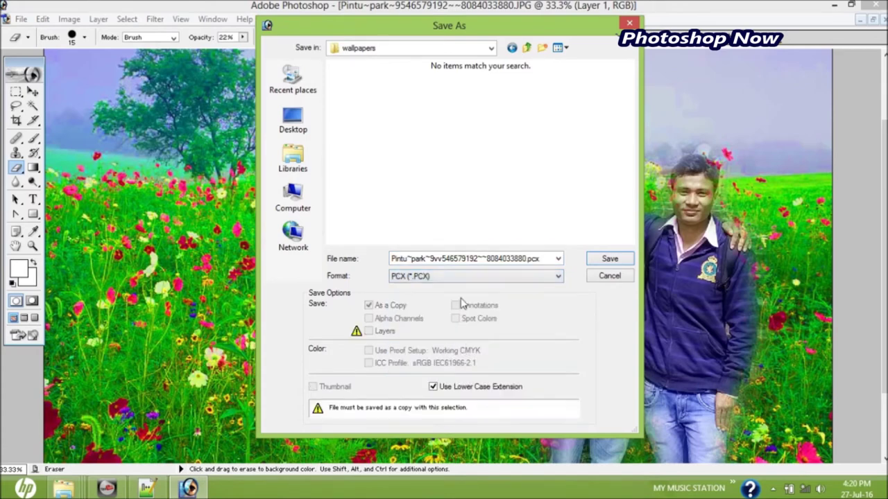
click(454, 277)
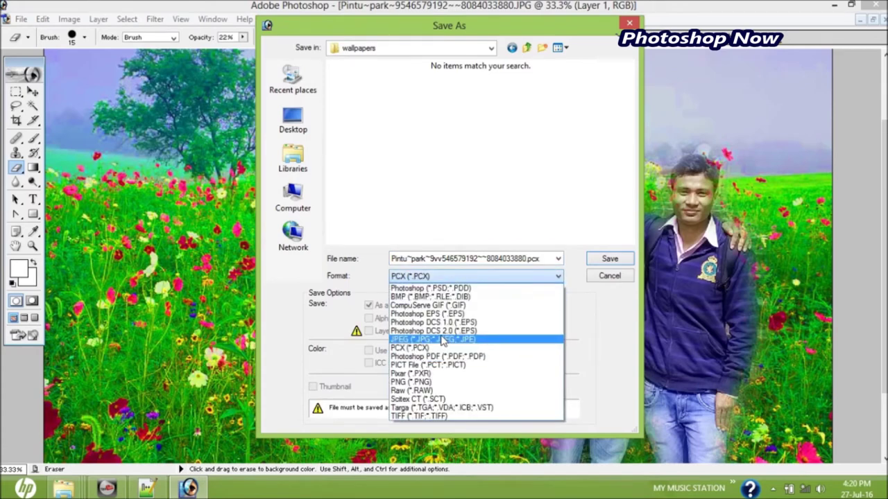
click(442, 340)
click(604, 261)
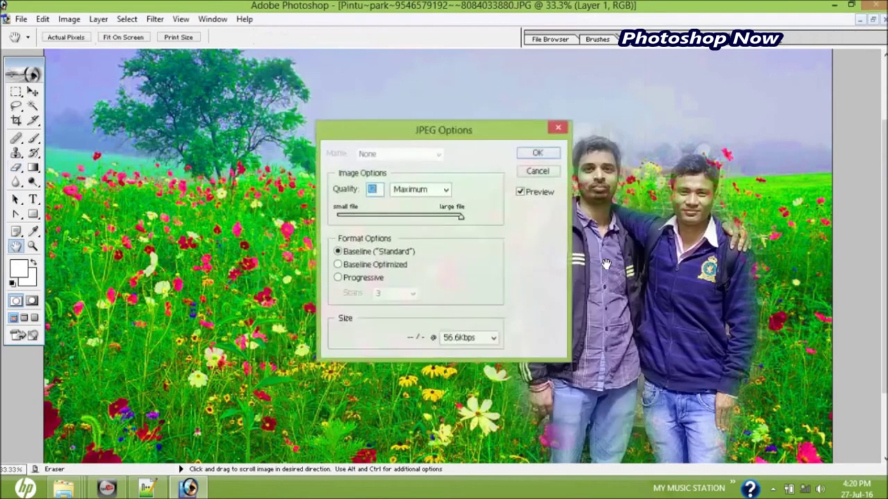
click(535, 153)
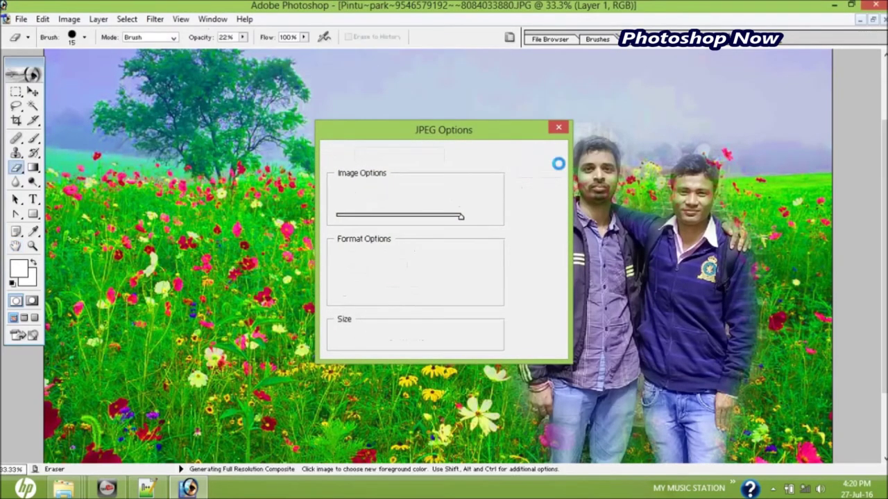